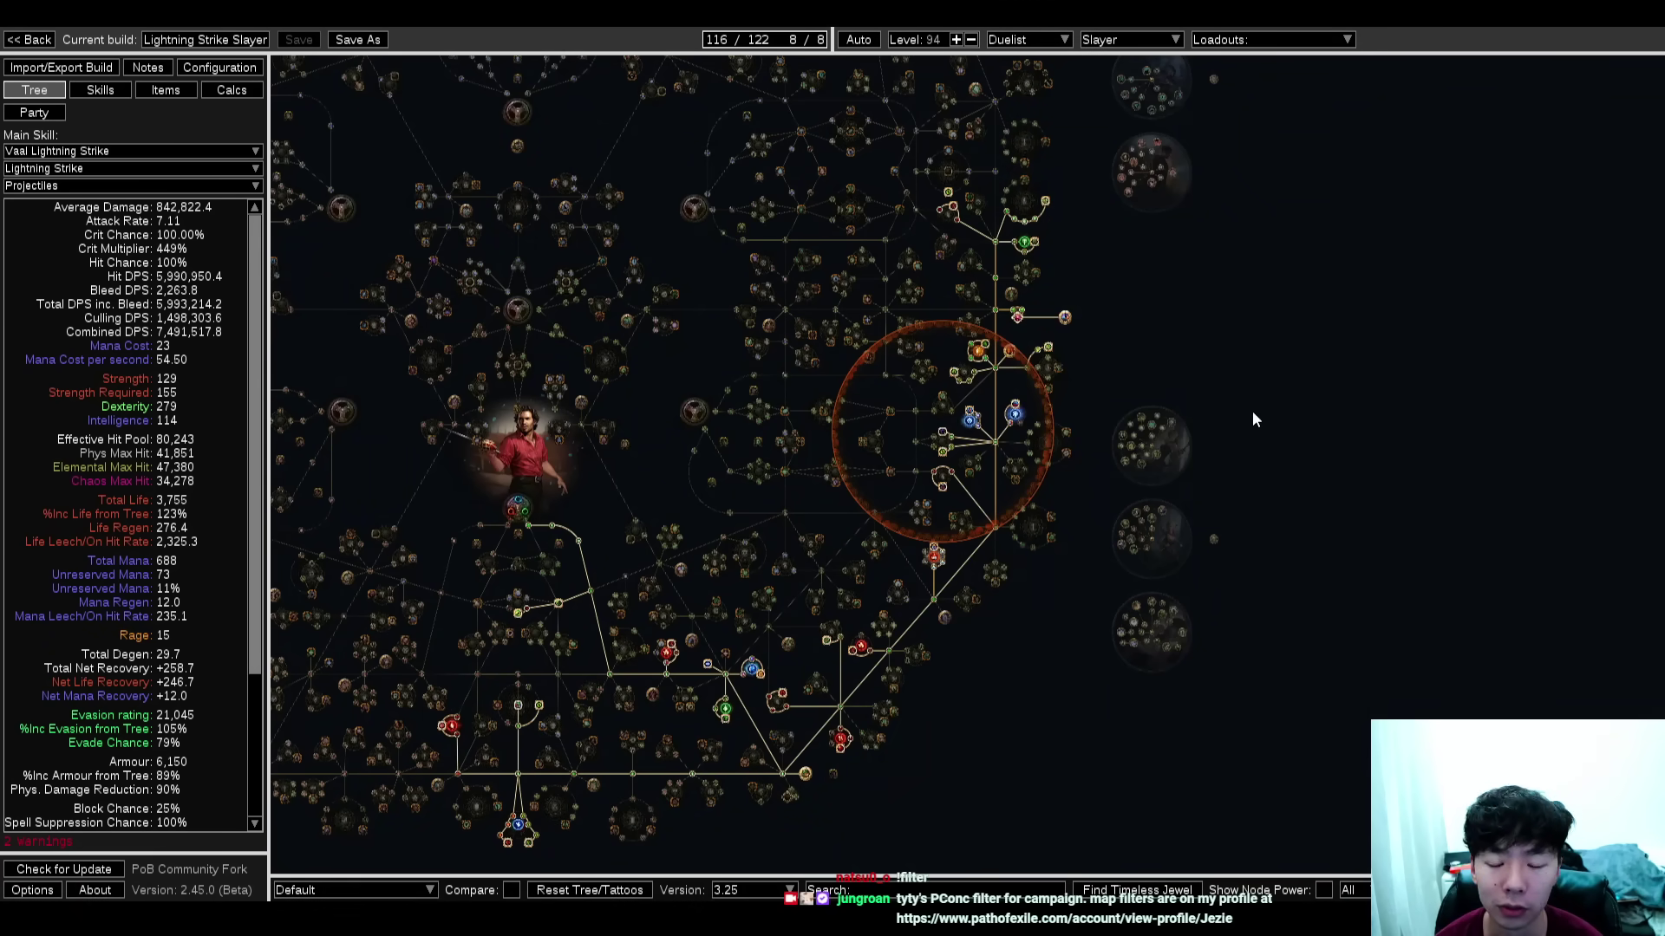
Open the mageblood defense set slayer build from the 3.25 folder and inspect its Whirling Blades socket group
click(30, 39)
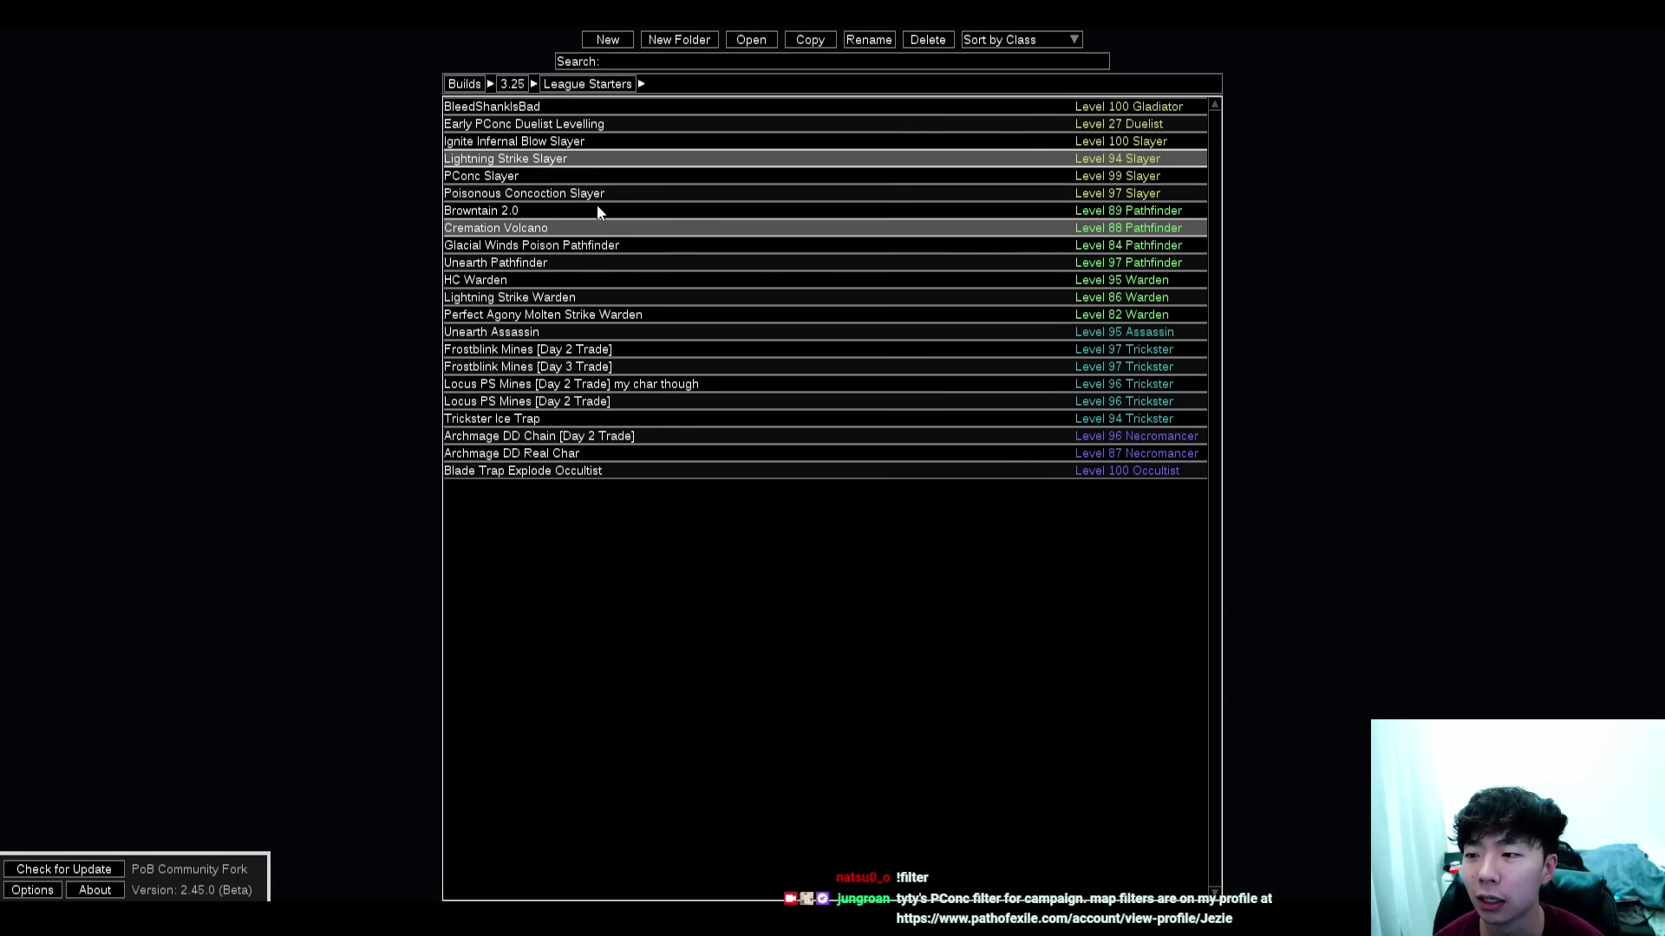
click(510, 83)
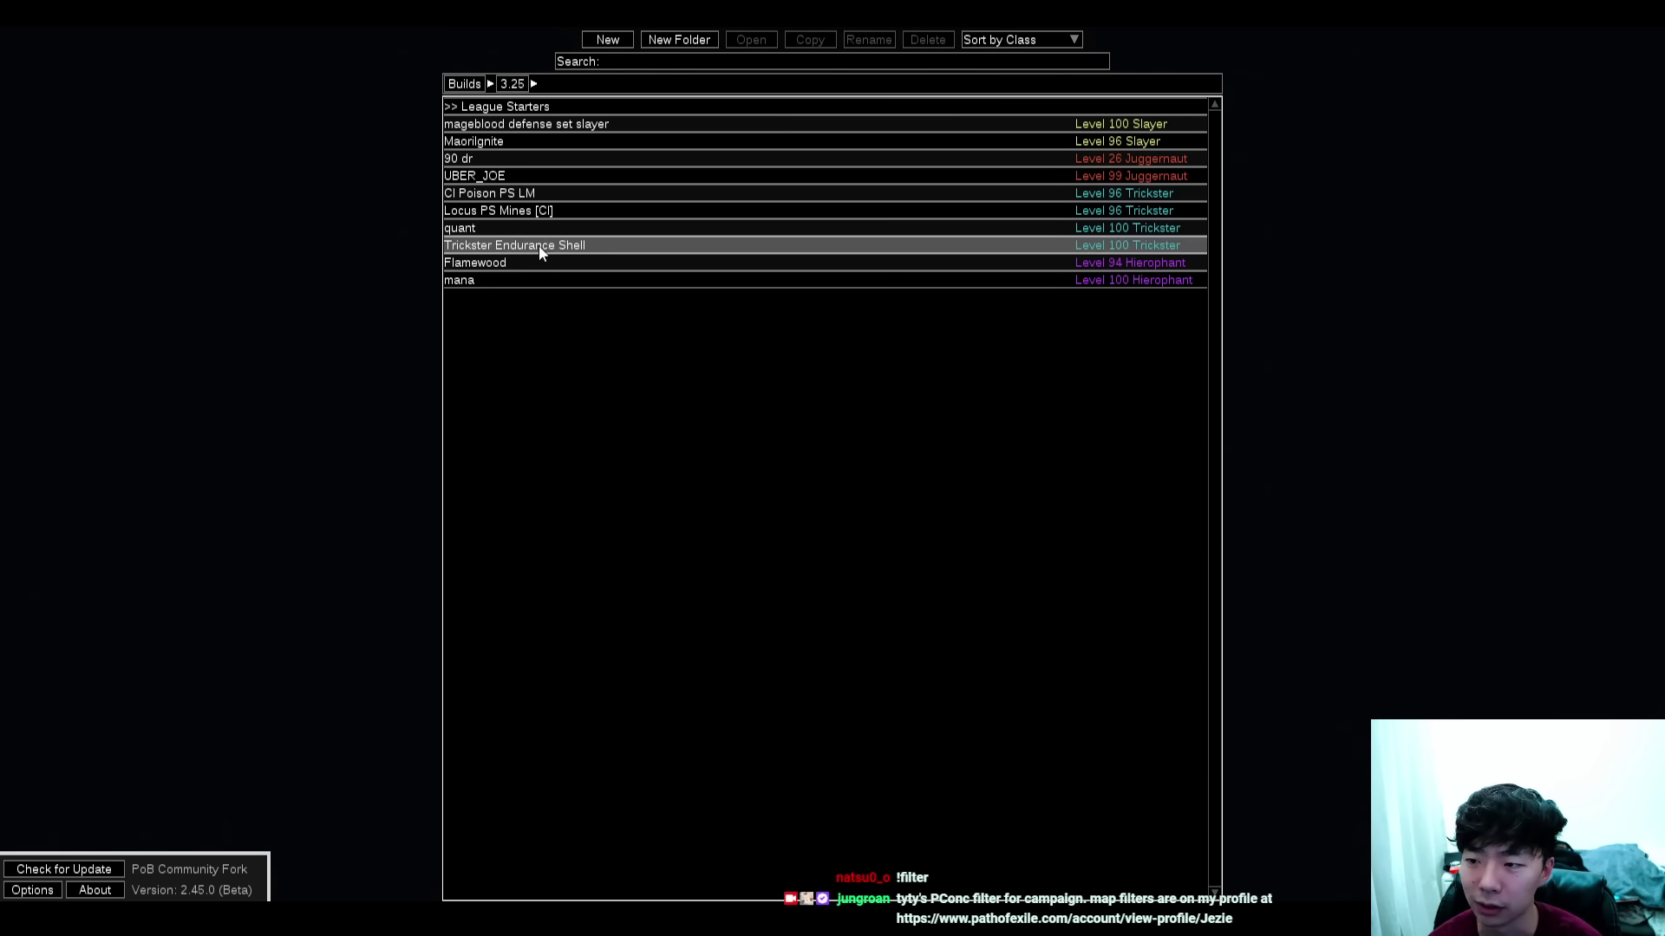
double_click(549, 123)
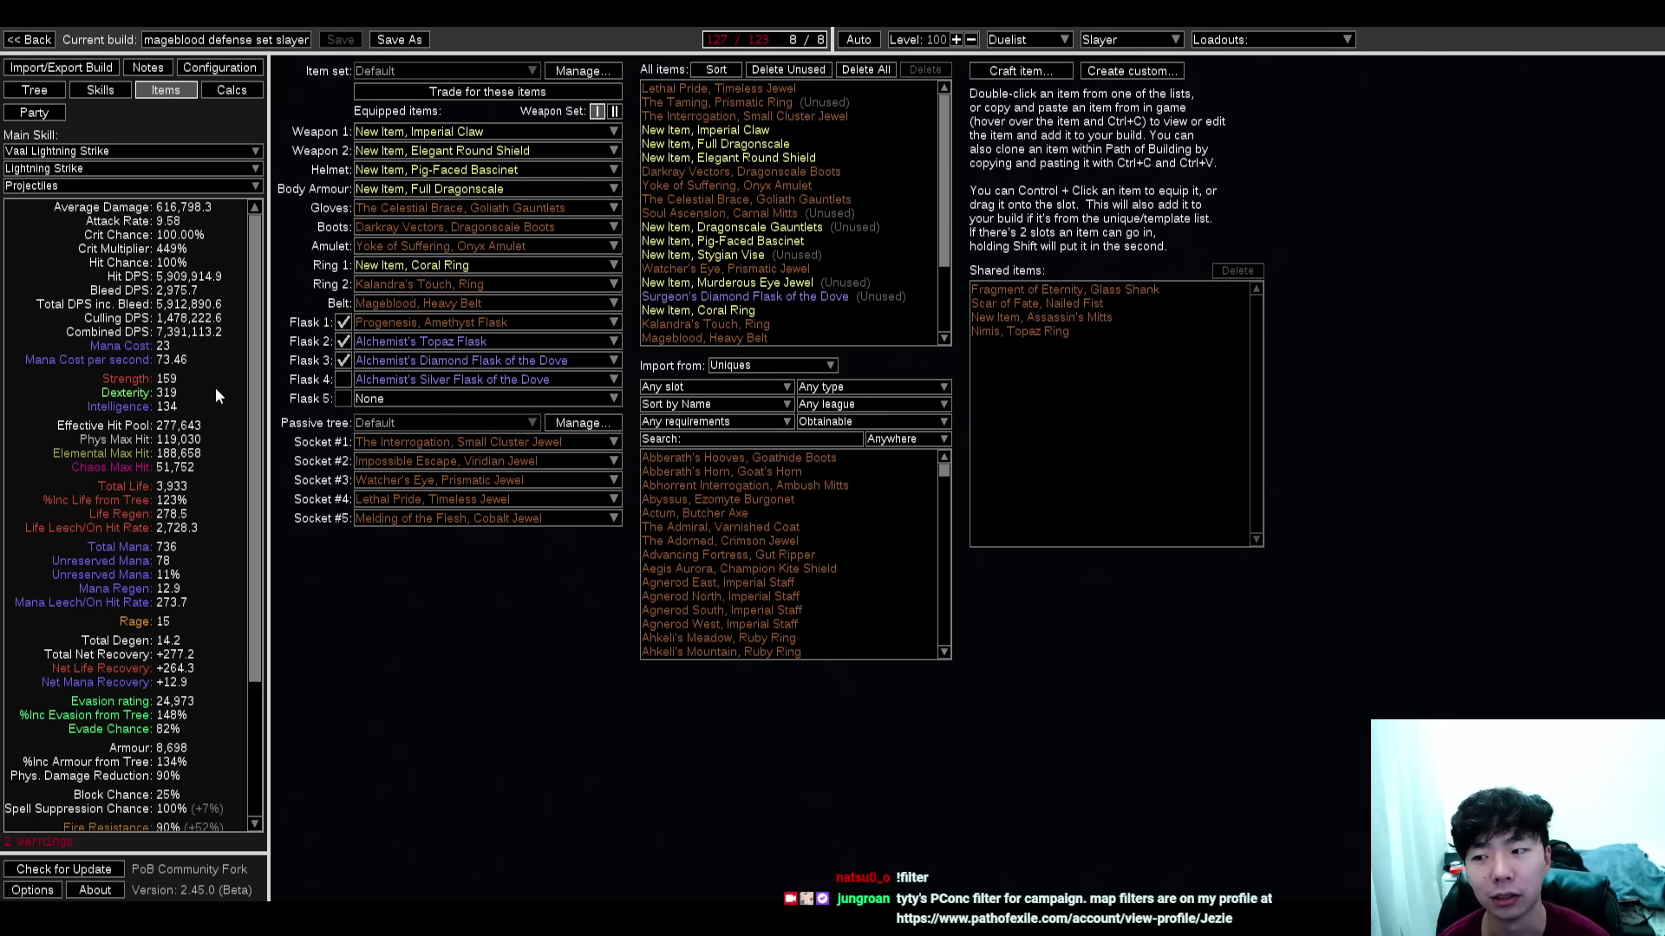
click(112, 90)
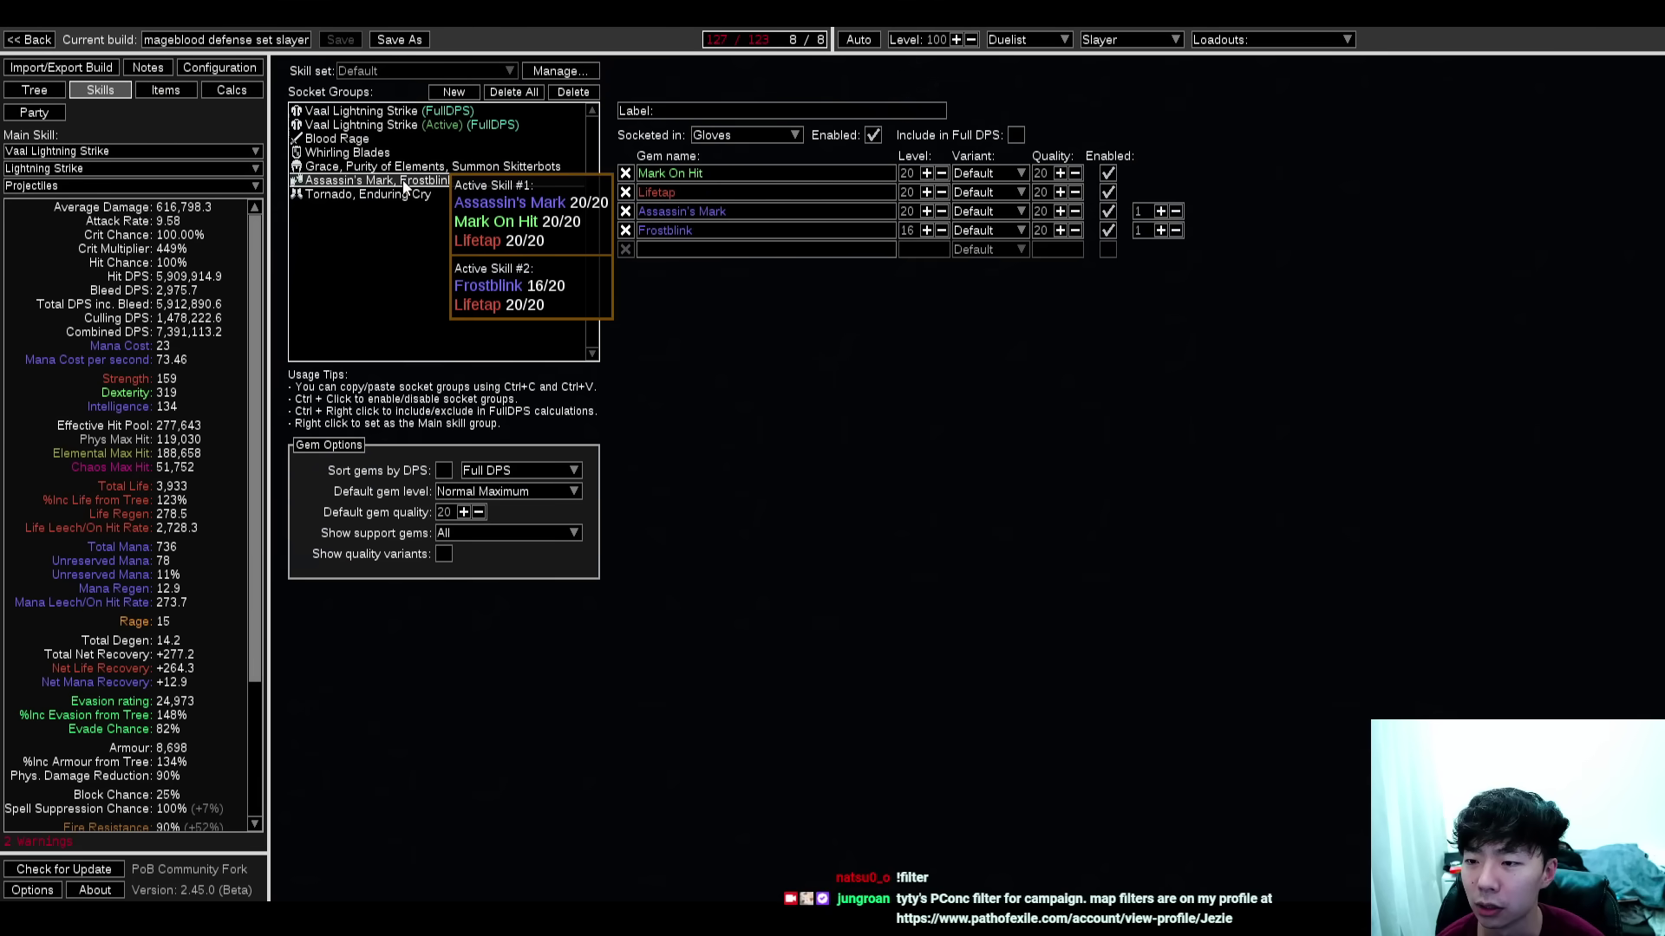
click(364, 152)
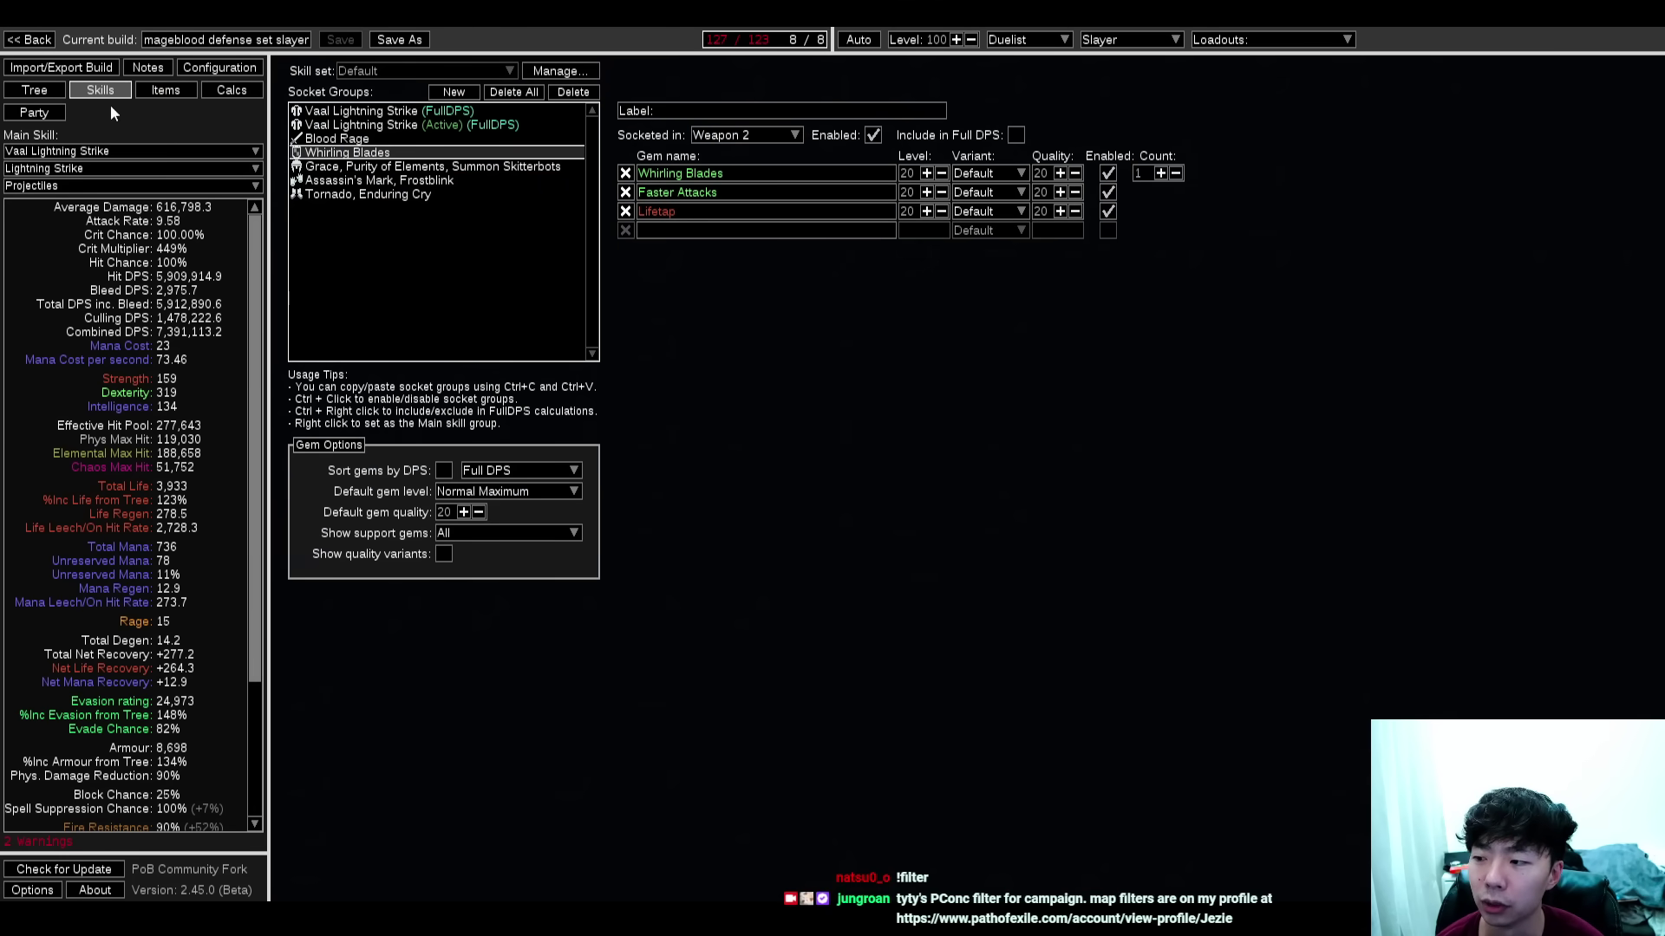
Reopen the Lightning Strike Slayer build from the League Starters folder and show its passive tree
click(30, 40)
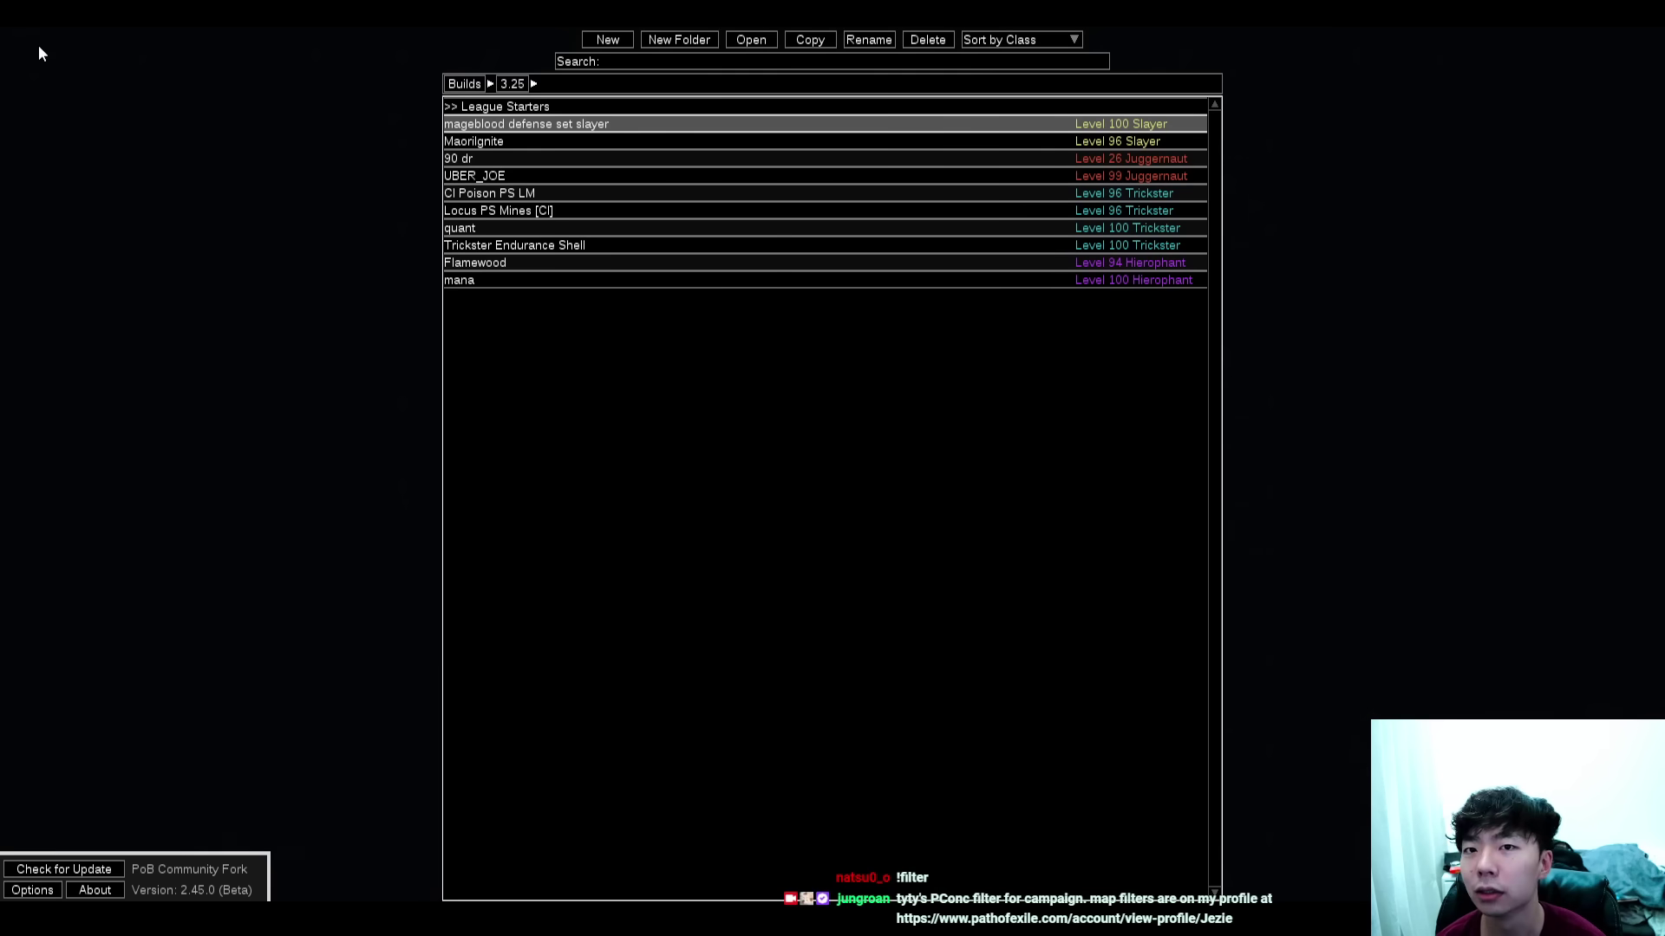
double_click(511, 108)
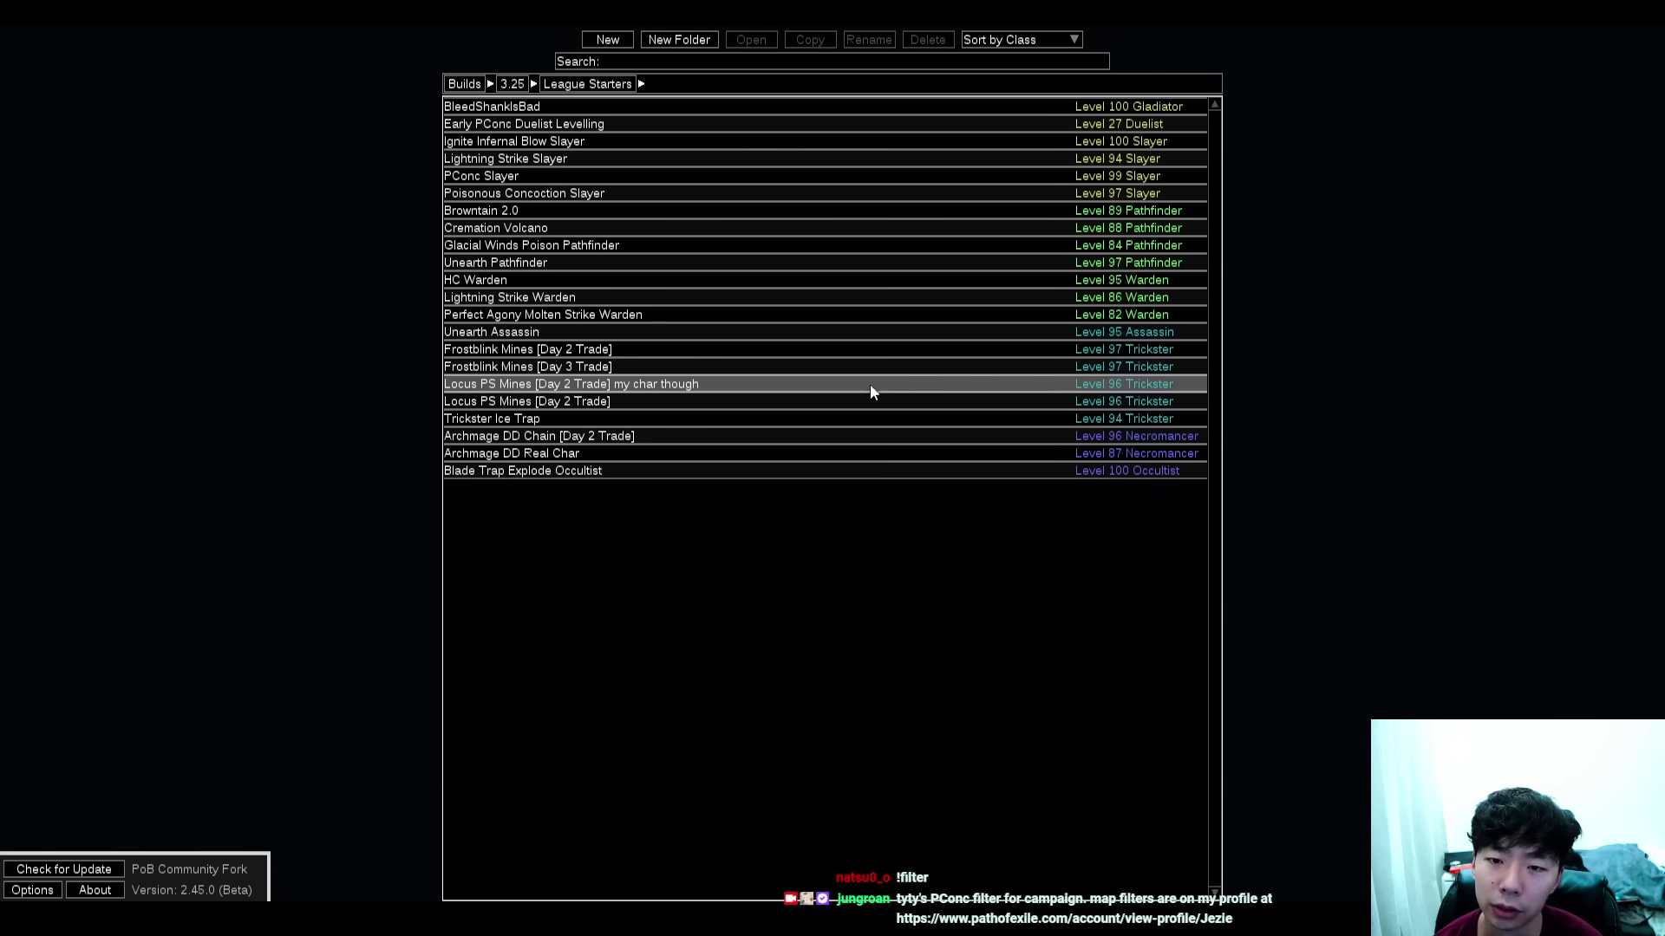
double_click(611, 157)
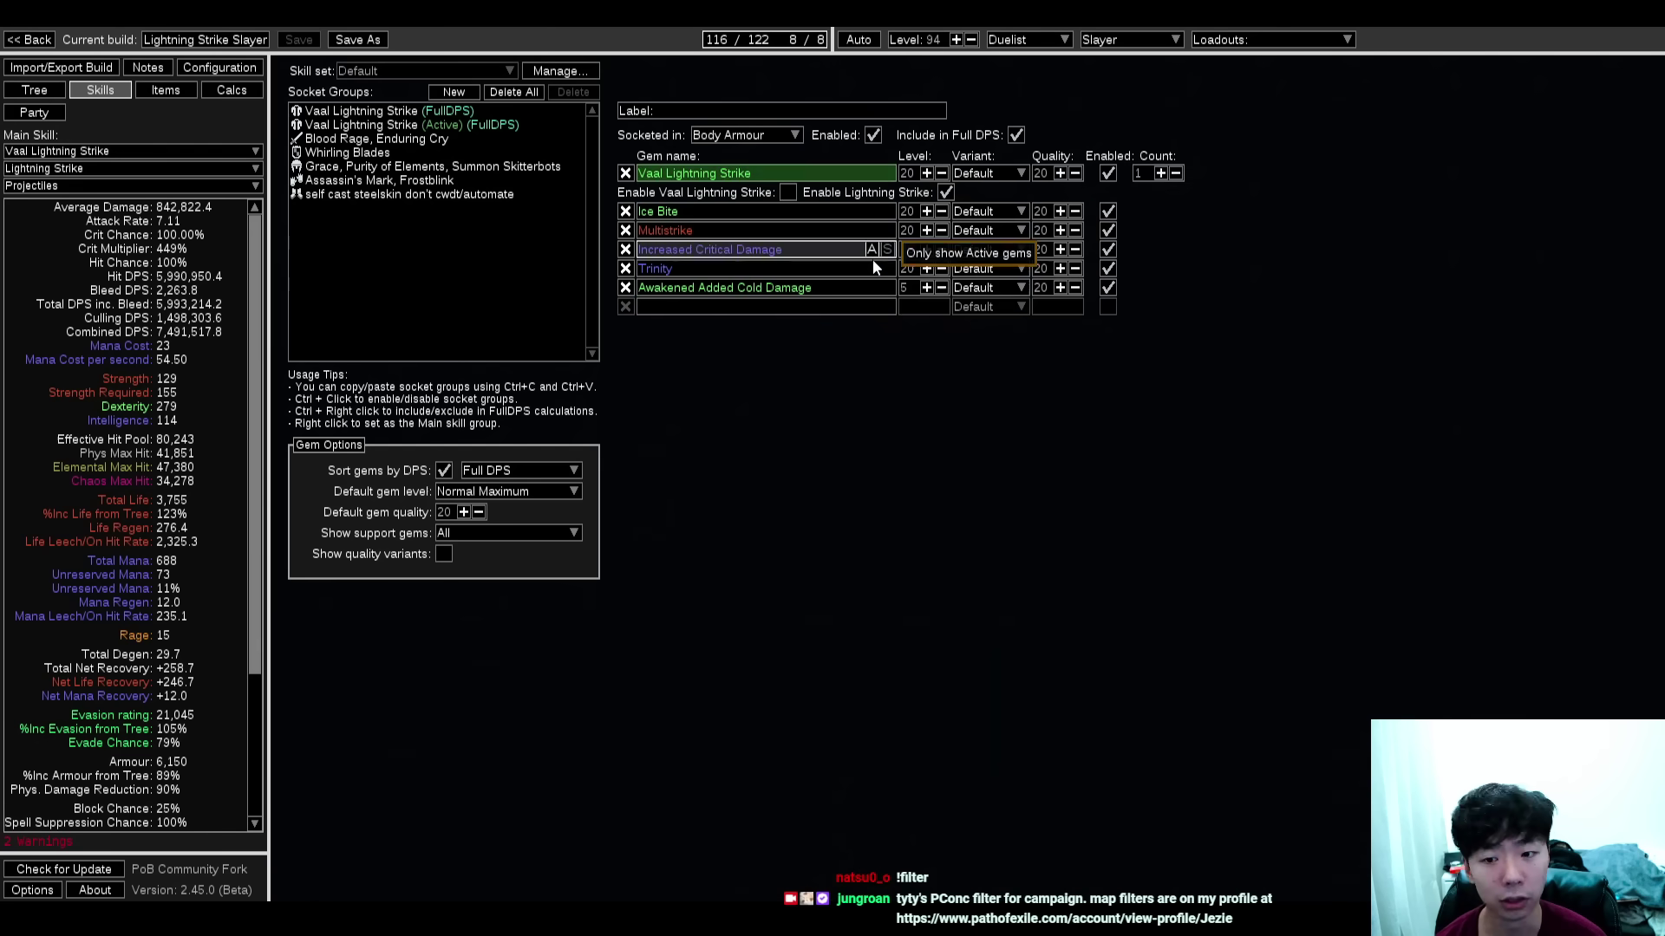
click(55, 94)
Examine the Strength of Blood keystone and the allocated Slayer ascendancy nodes
scroll(1154, 331, down, 4)
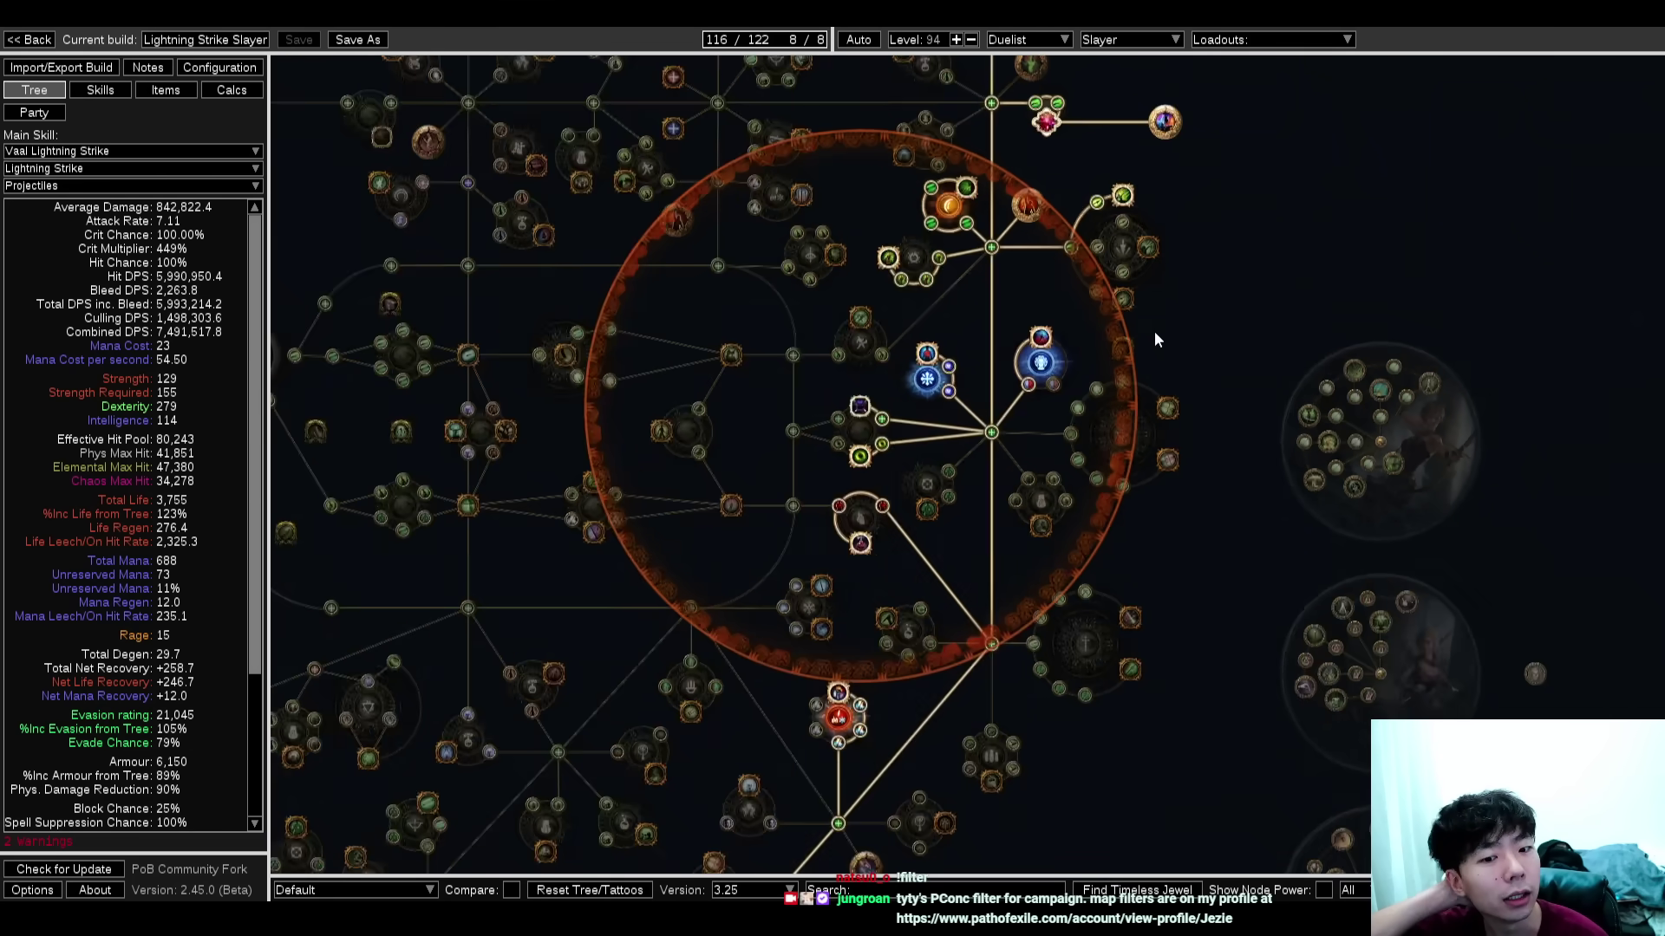
scroll(1045, 321, up, 5)
scroll(1038, 324, up, 1)
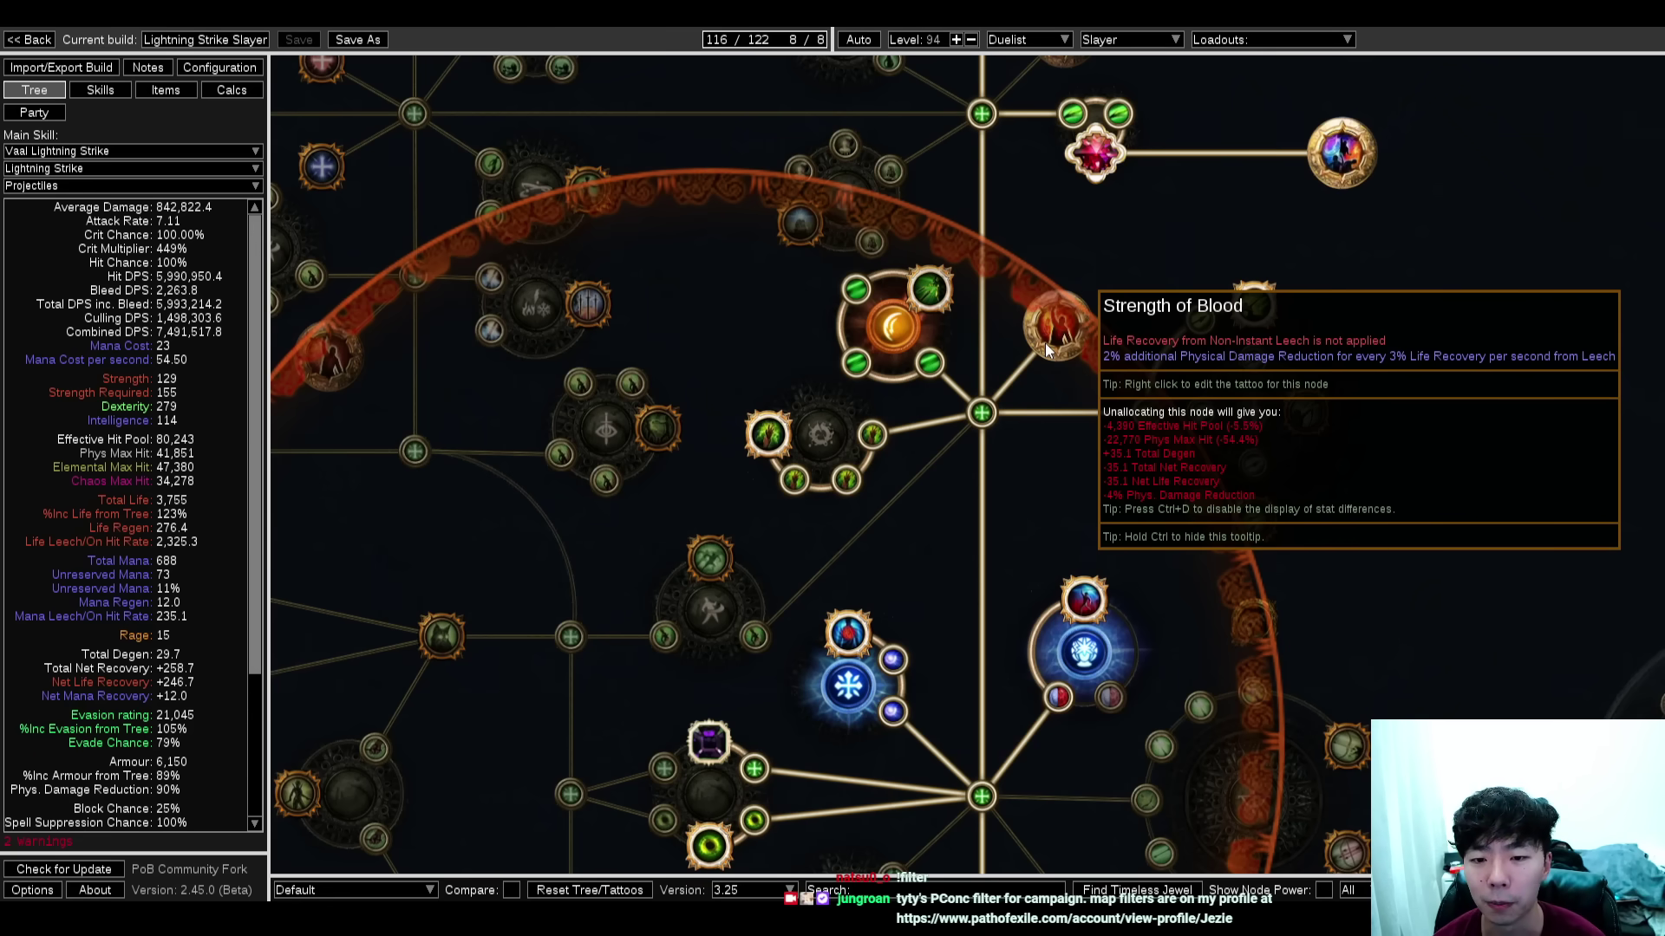
scroll(985, 381, down, 6)
drag(988, 386, 1066, 269)
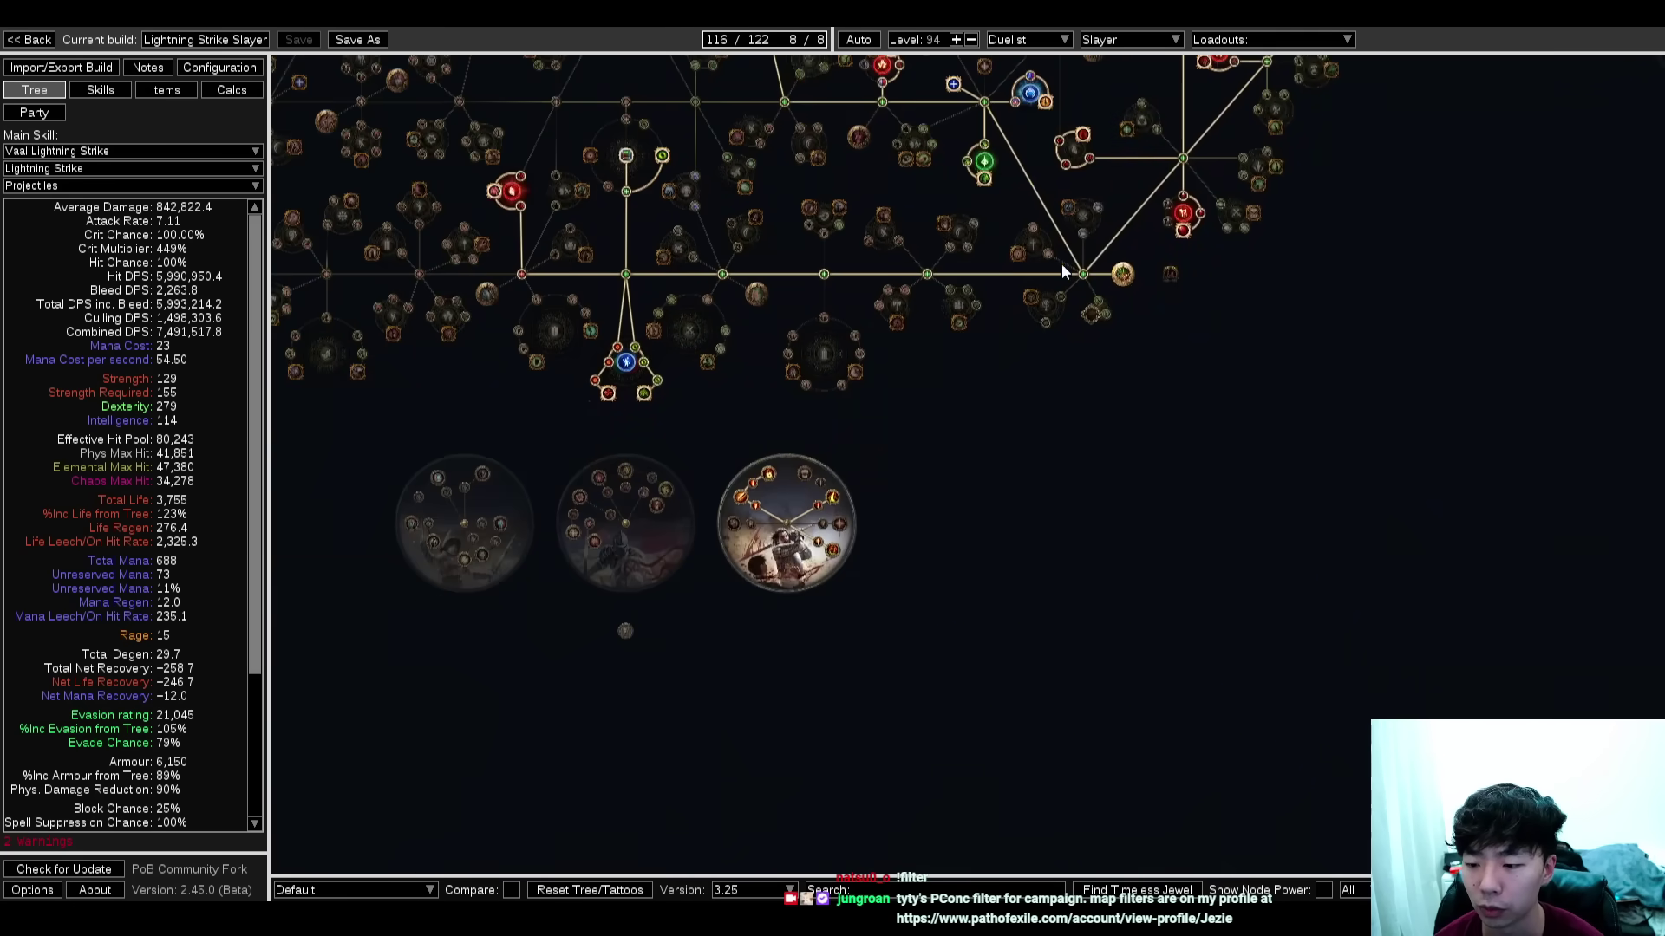
scroll(805, 486, up, 6)
scroll(1292, 346, down, 7)
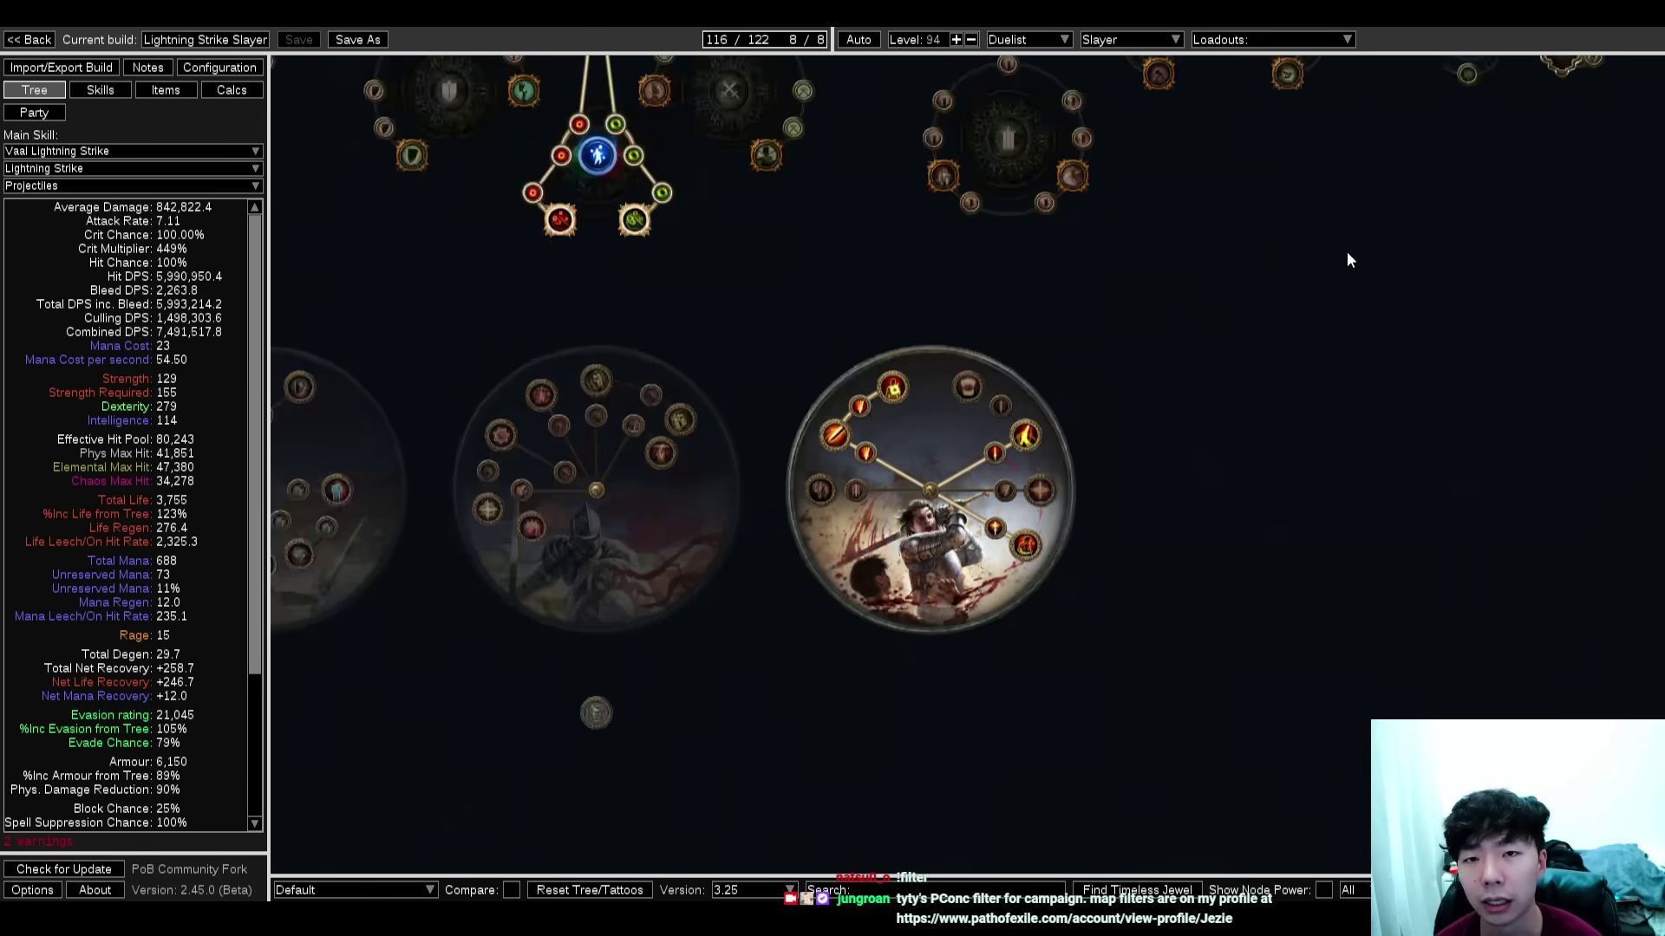
Examine the allocated route on the passive tree and the details of the Life Leech Speed node
drag(1474, 104, 960, 774)
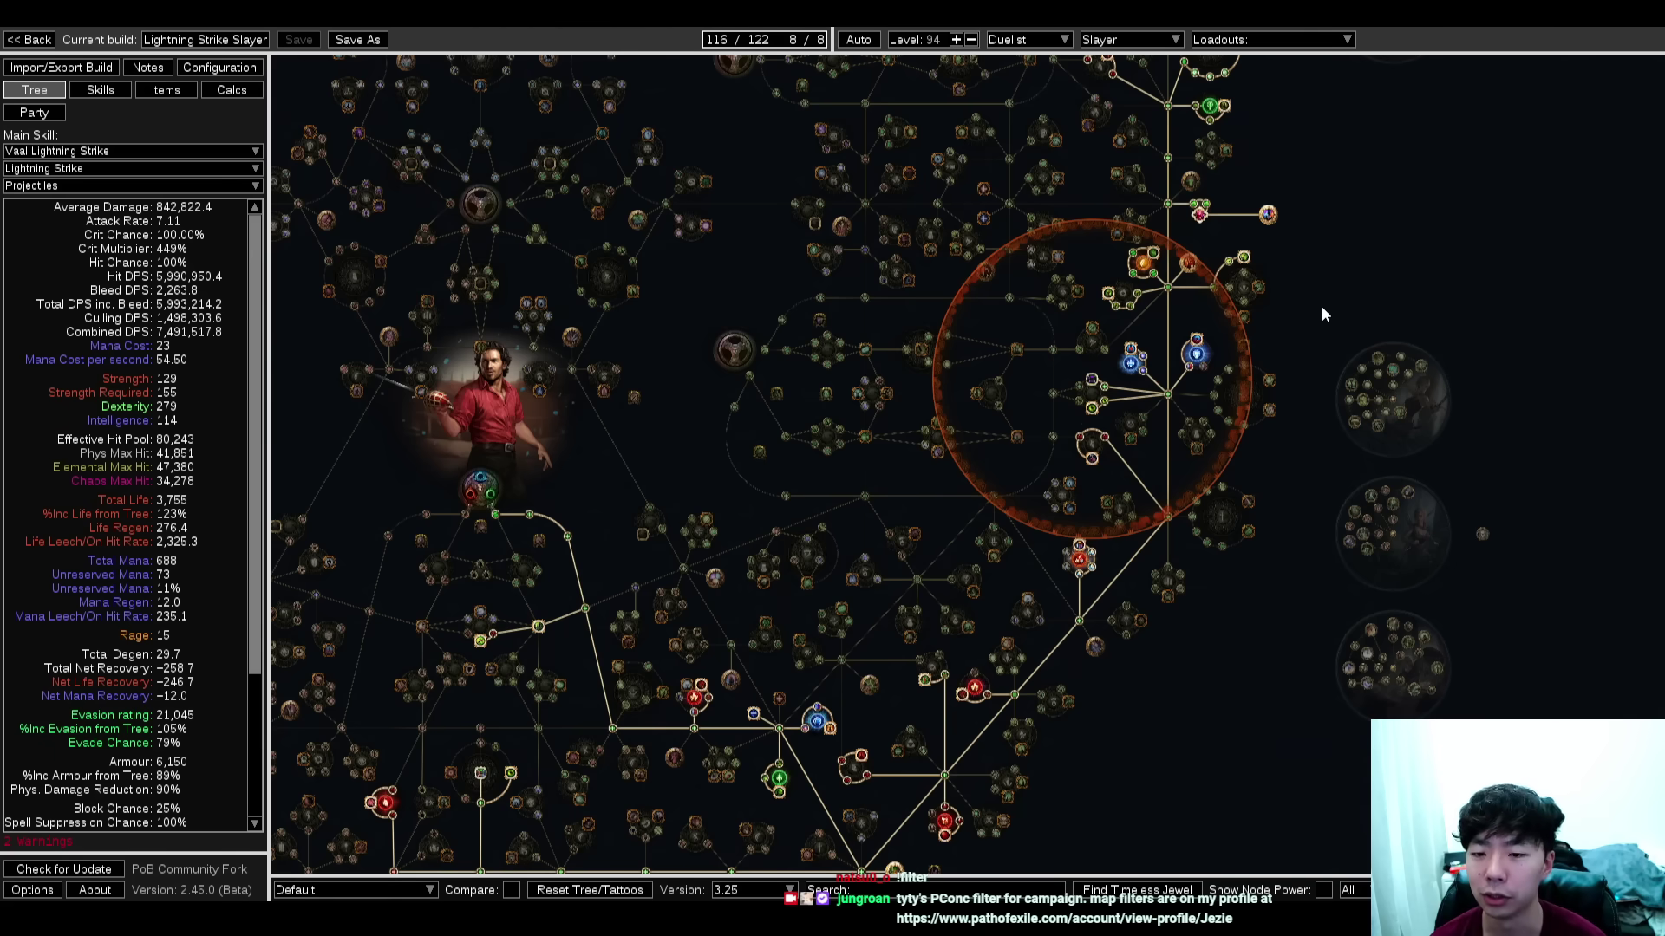
drag(1322, 307, 1247, 471)
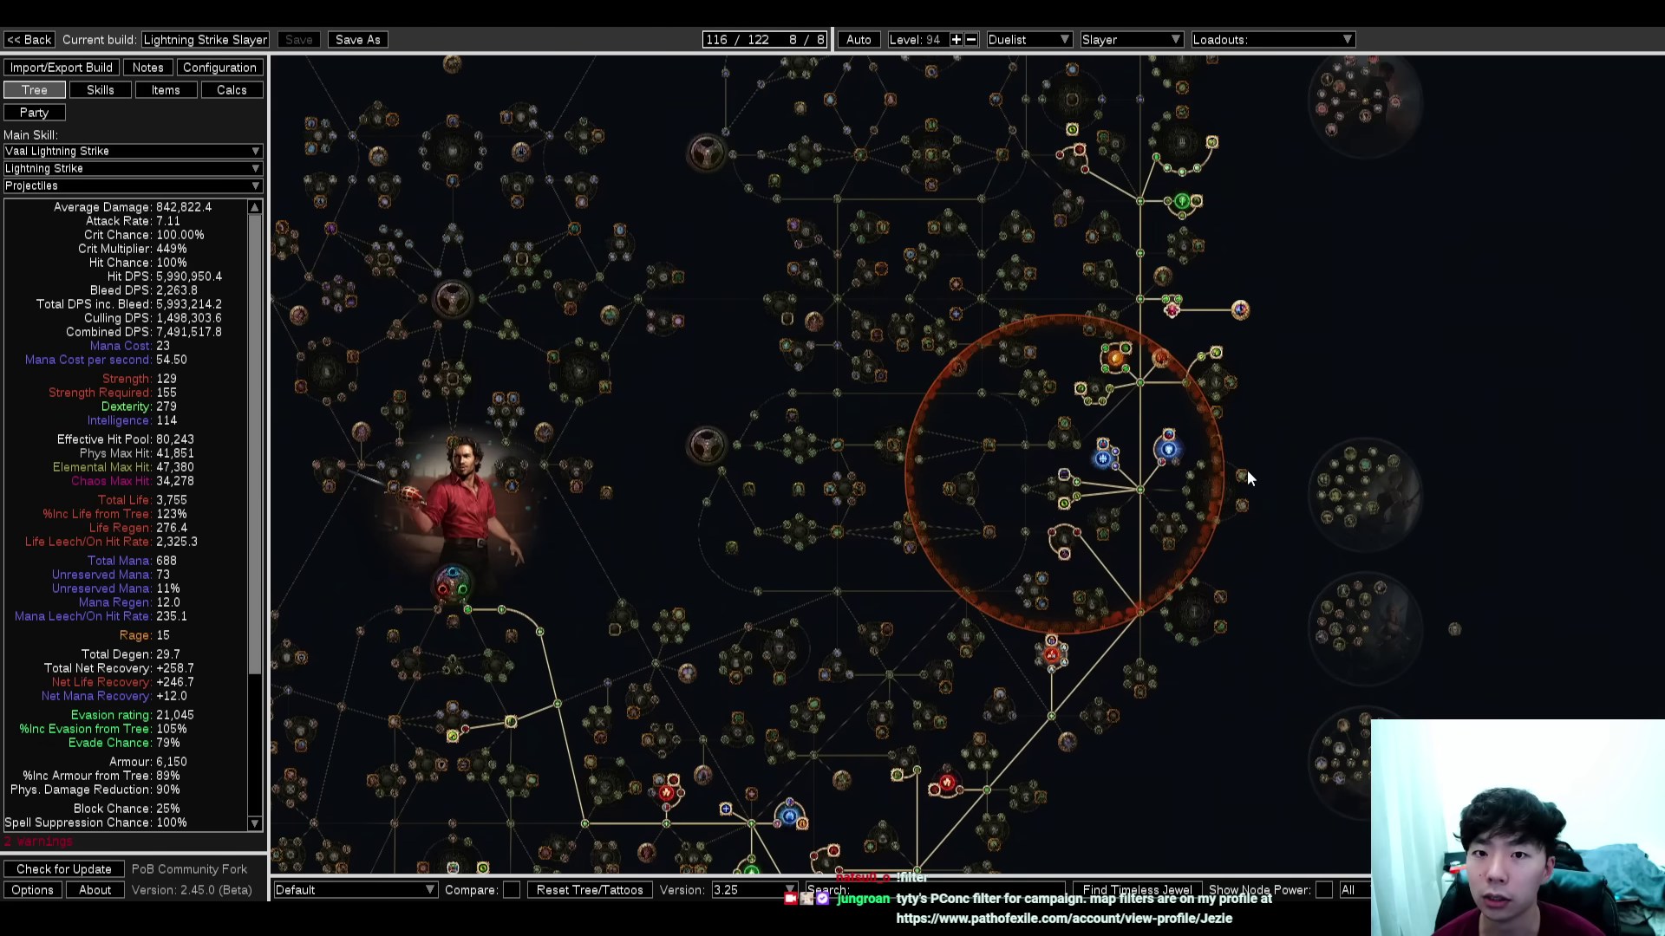
drag(1295, 303, 1295, 357)
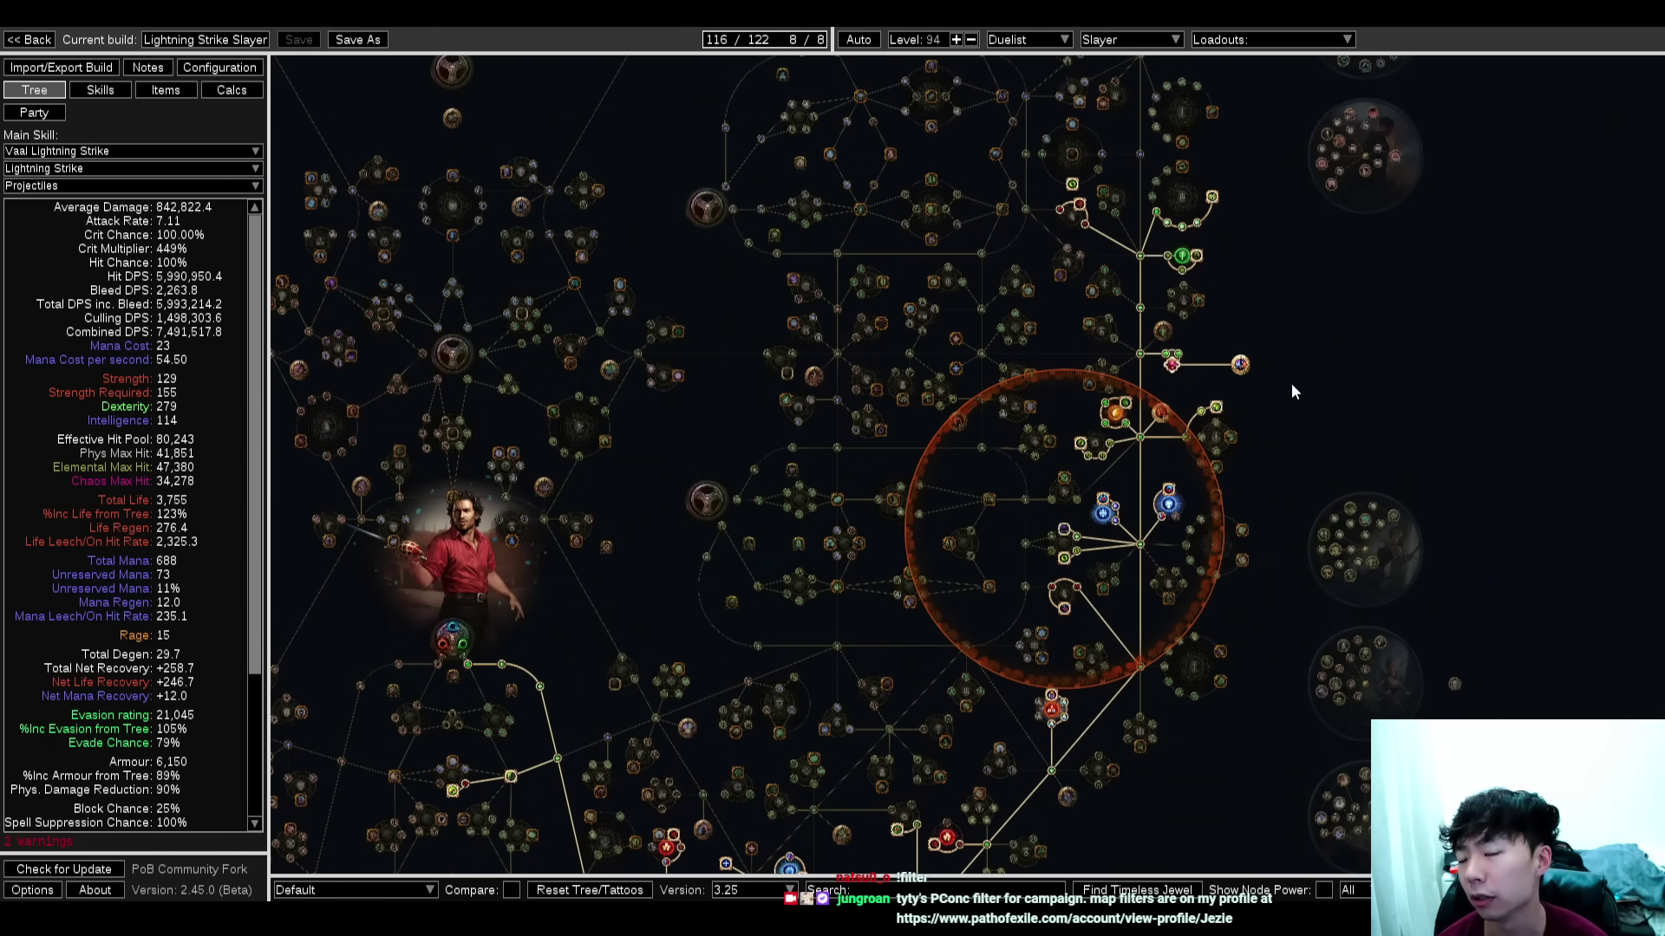
drag(1069, 736, 1162, 482)
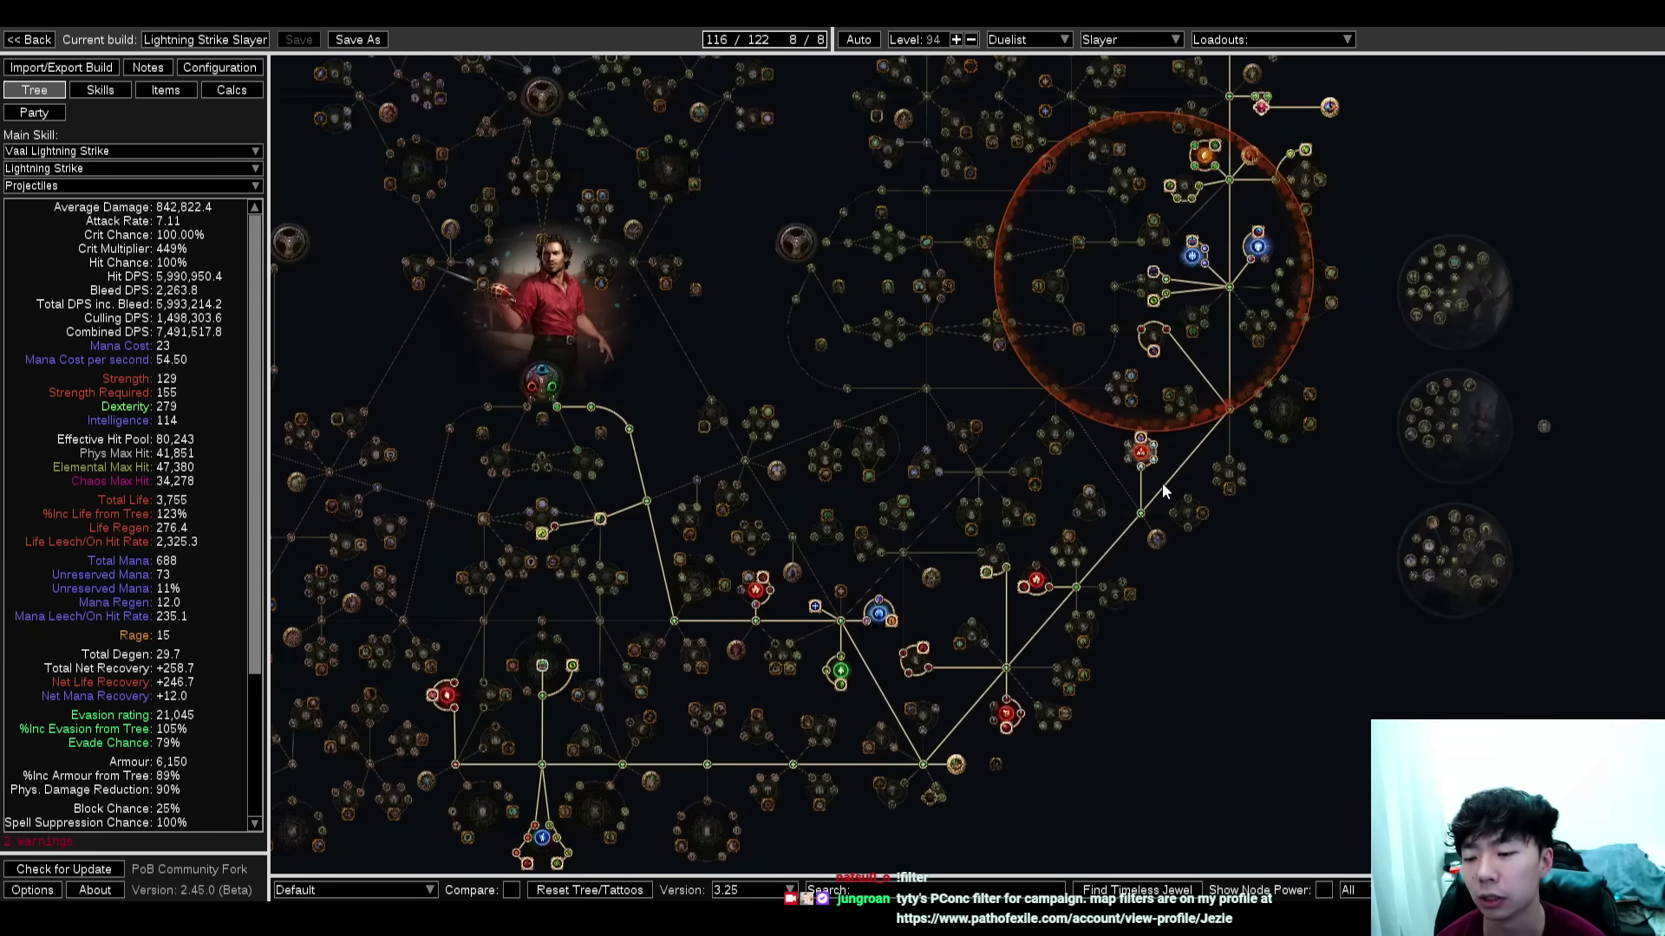
drag(951, 629, 834, 575)
scroll(1080, 486, up, 5)
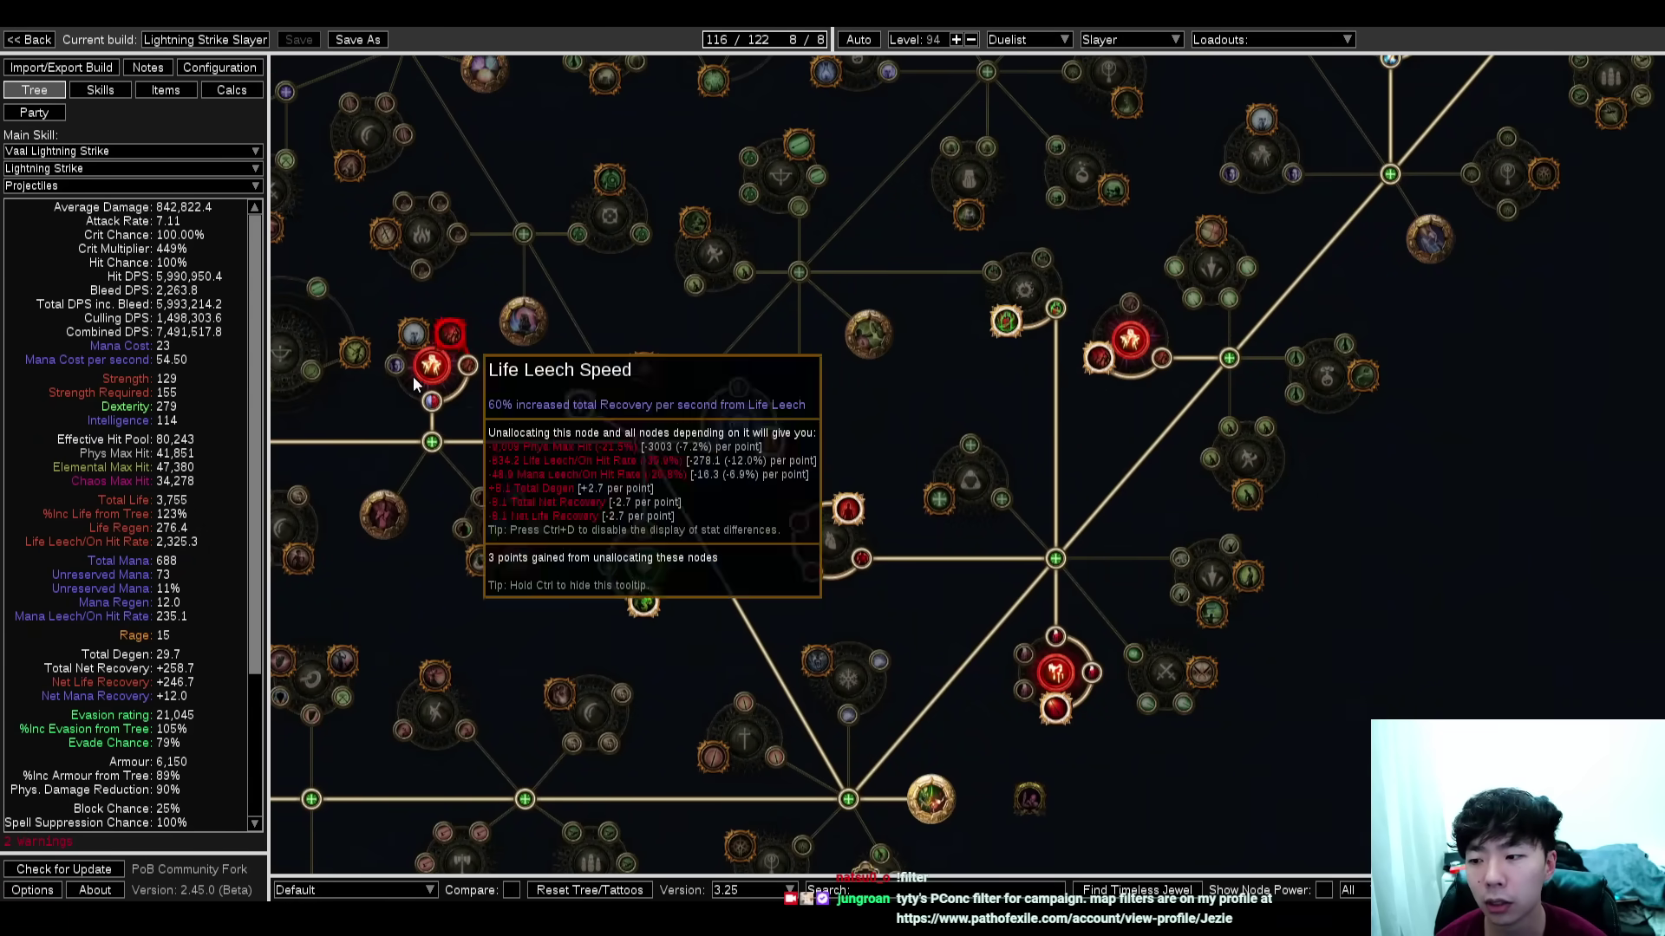
mouse_move(470, 371)
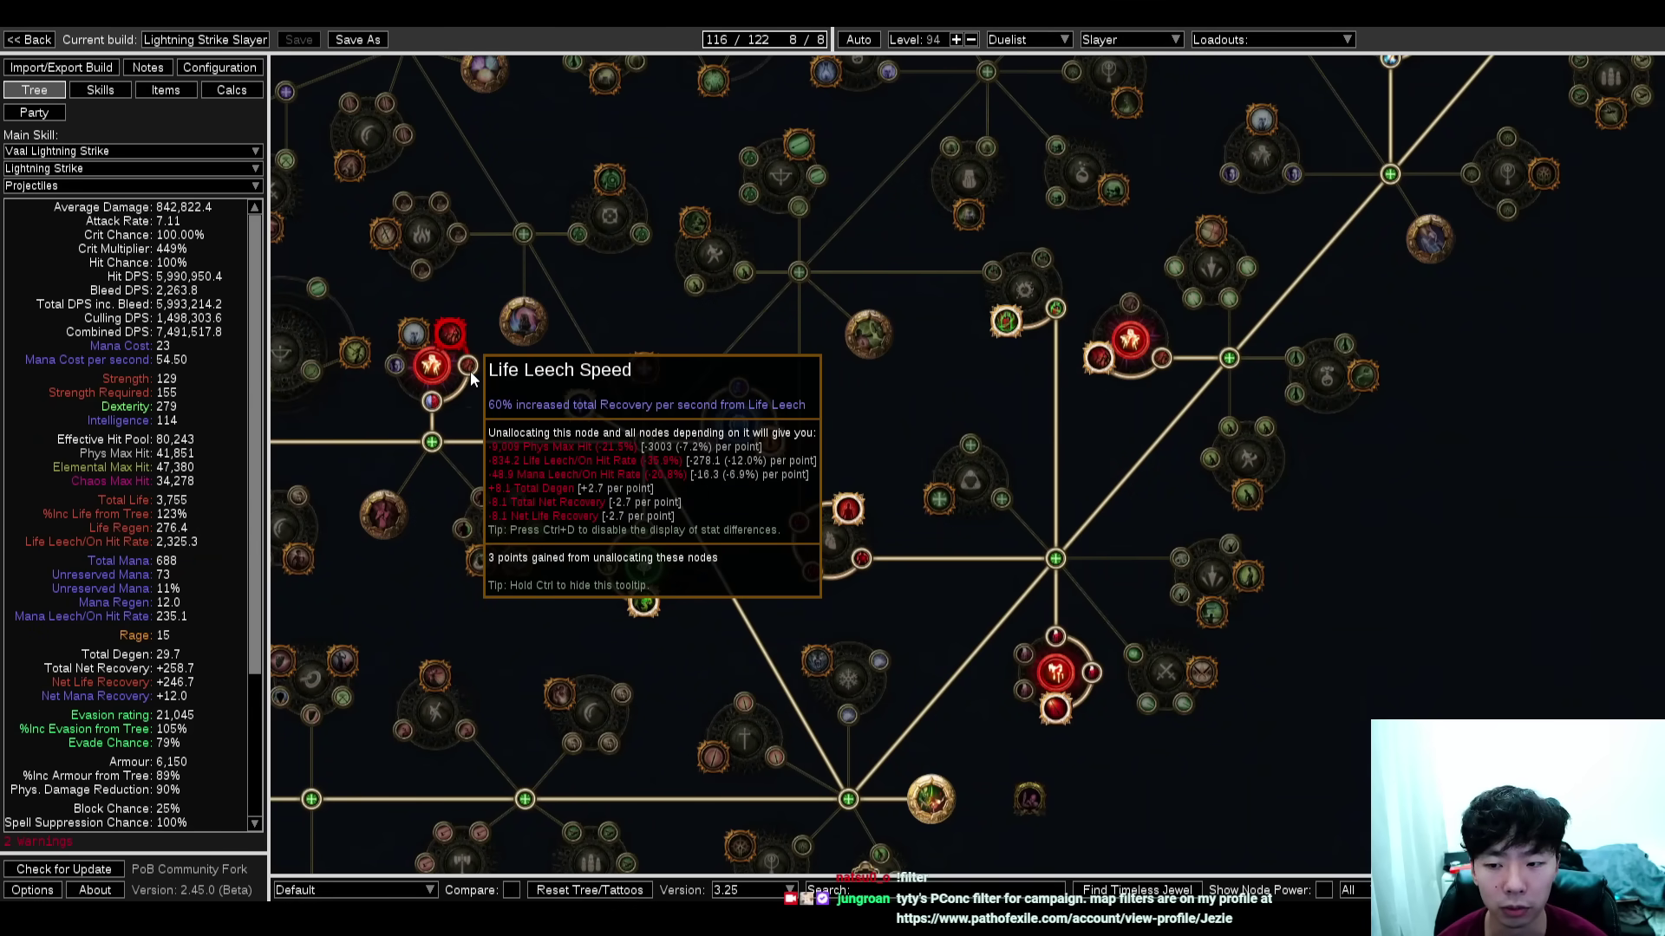
scroll(985, 412, down, 3)
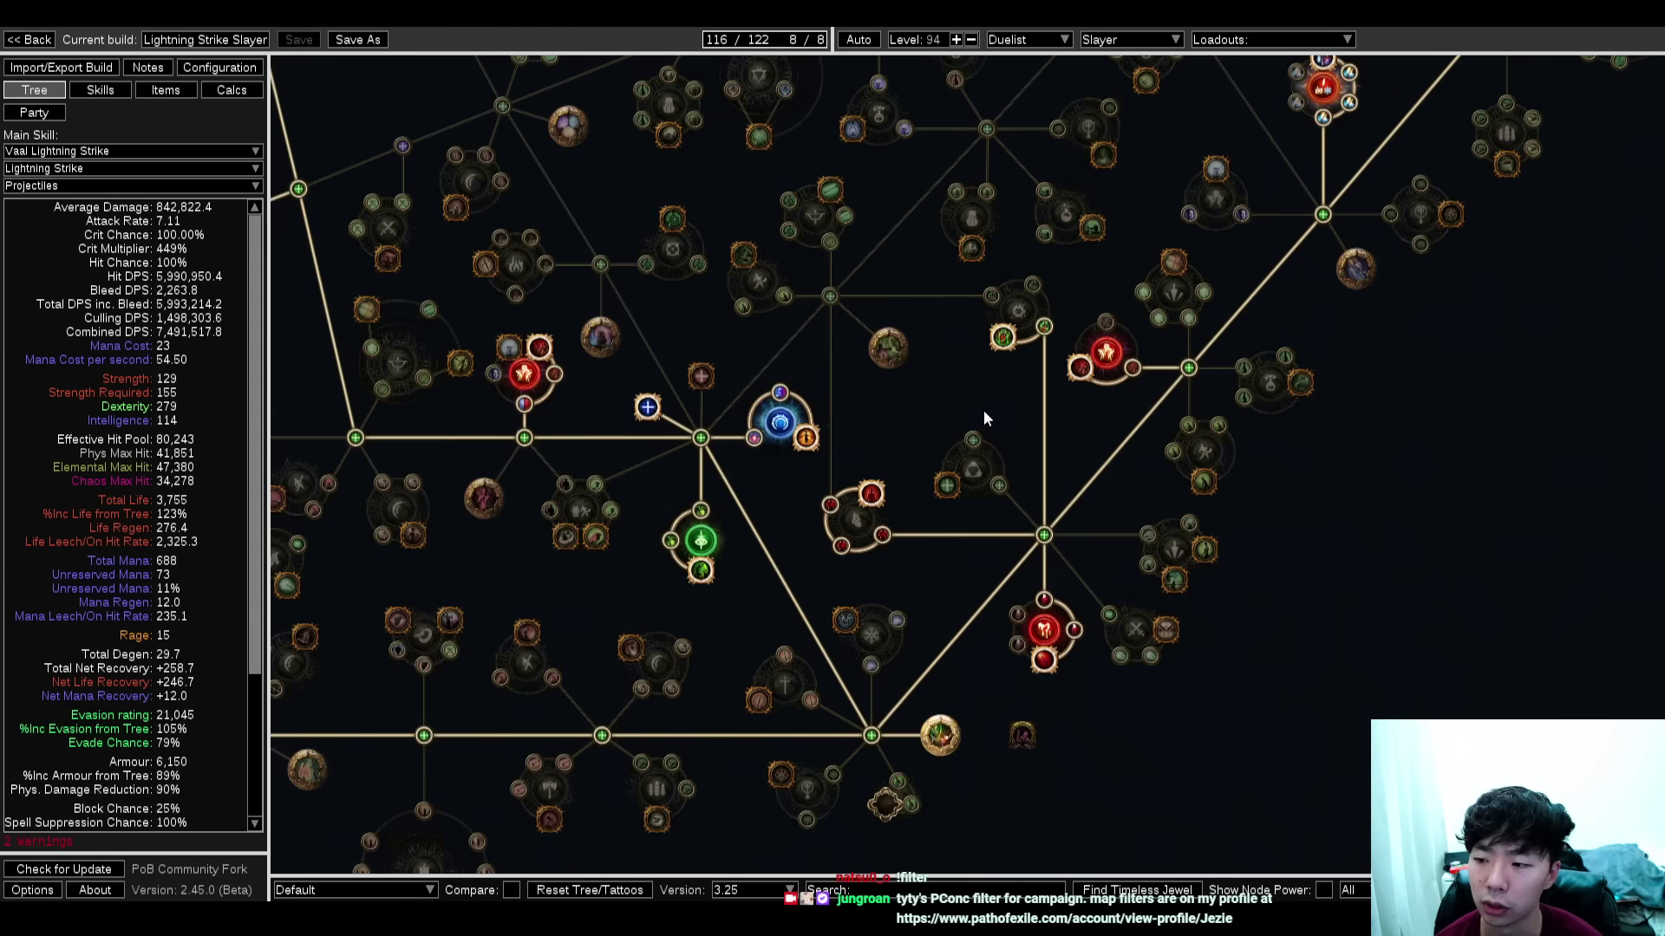
drag(929, 399, 757, 366)
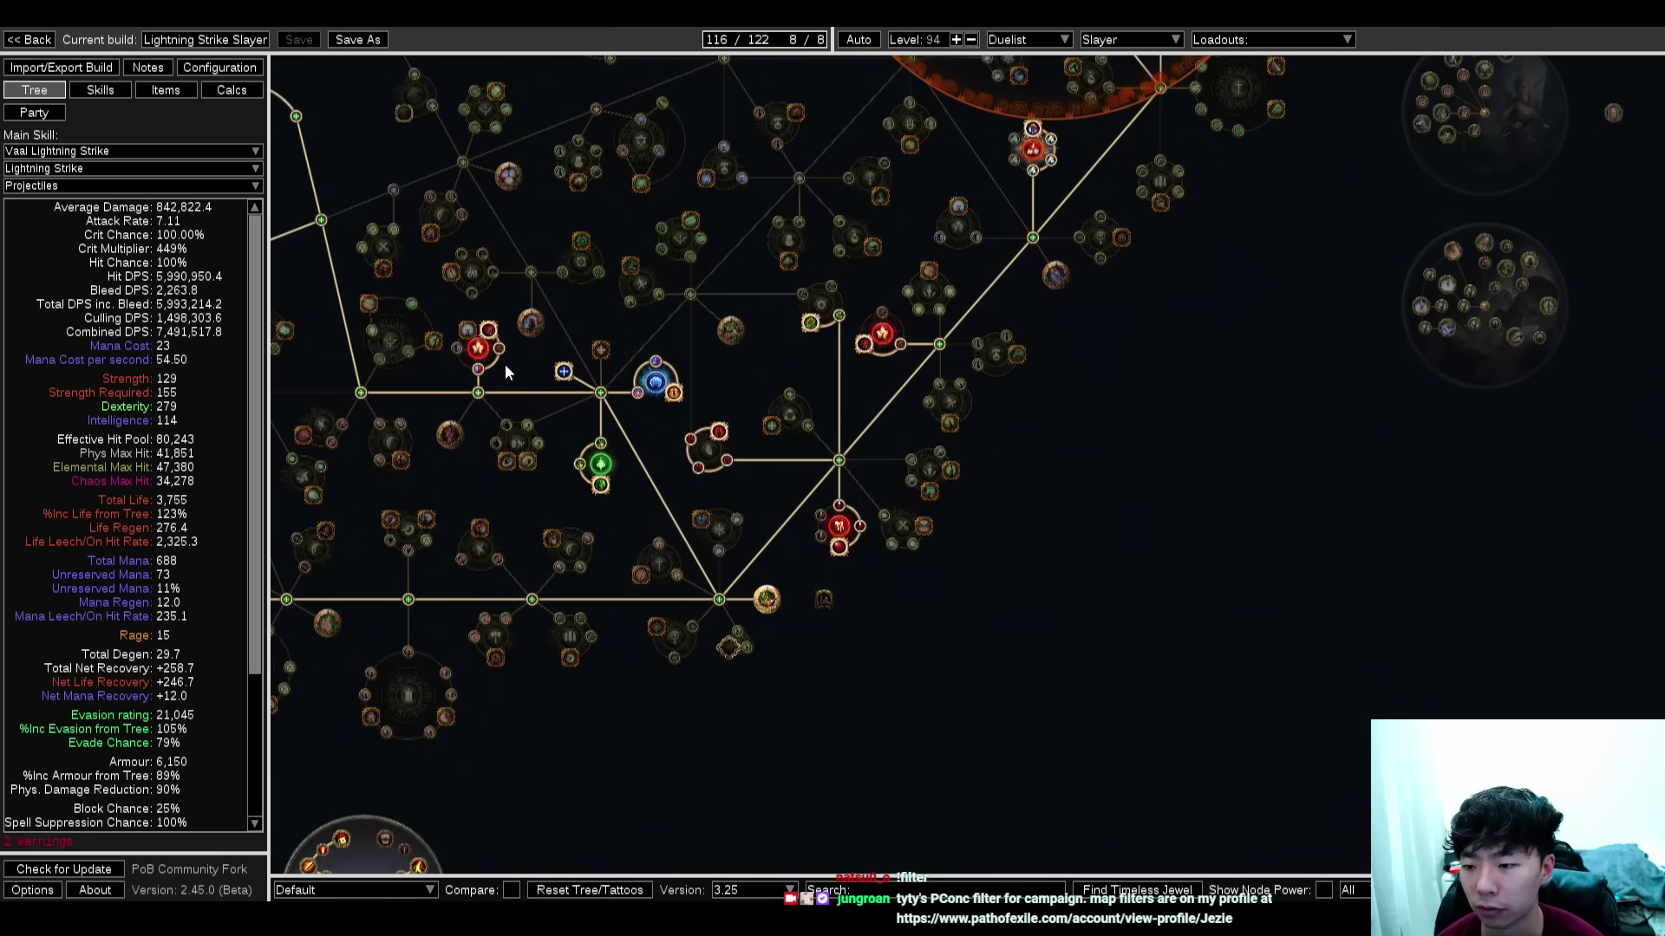
Inspect the Claw Mastery options north of the large jewel radius
scroll(1103, 215, down, 3)
drag(1103, 215, 944, 605)
drag(1043, 142, 1007, 325)
scroll(1006, 330, up, 2)
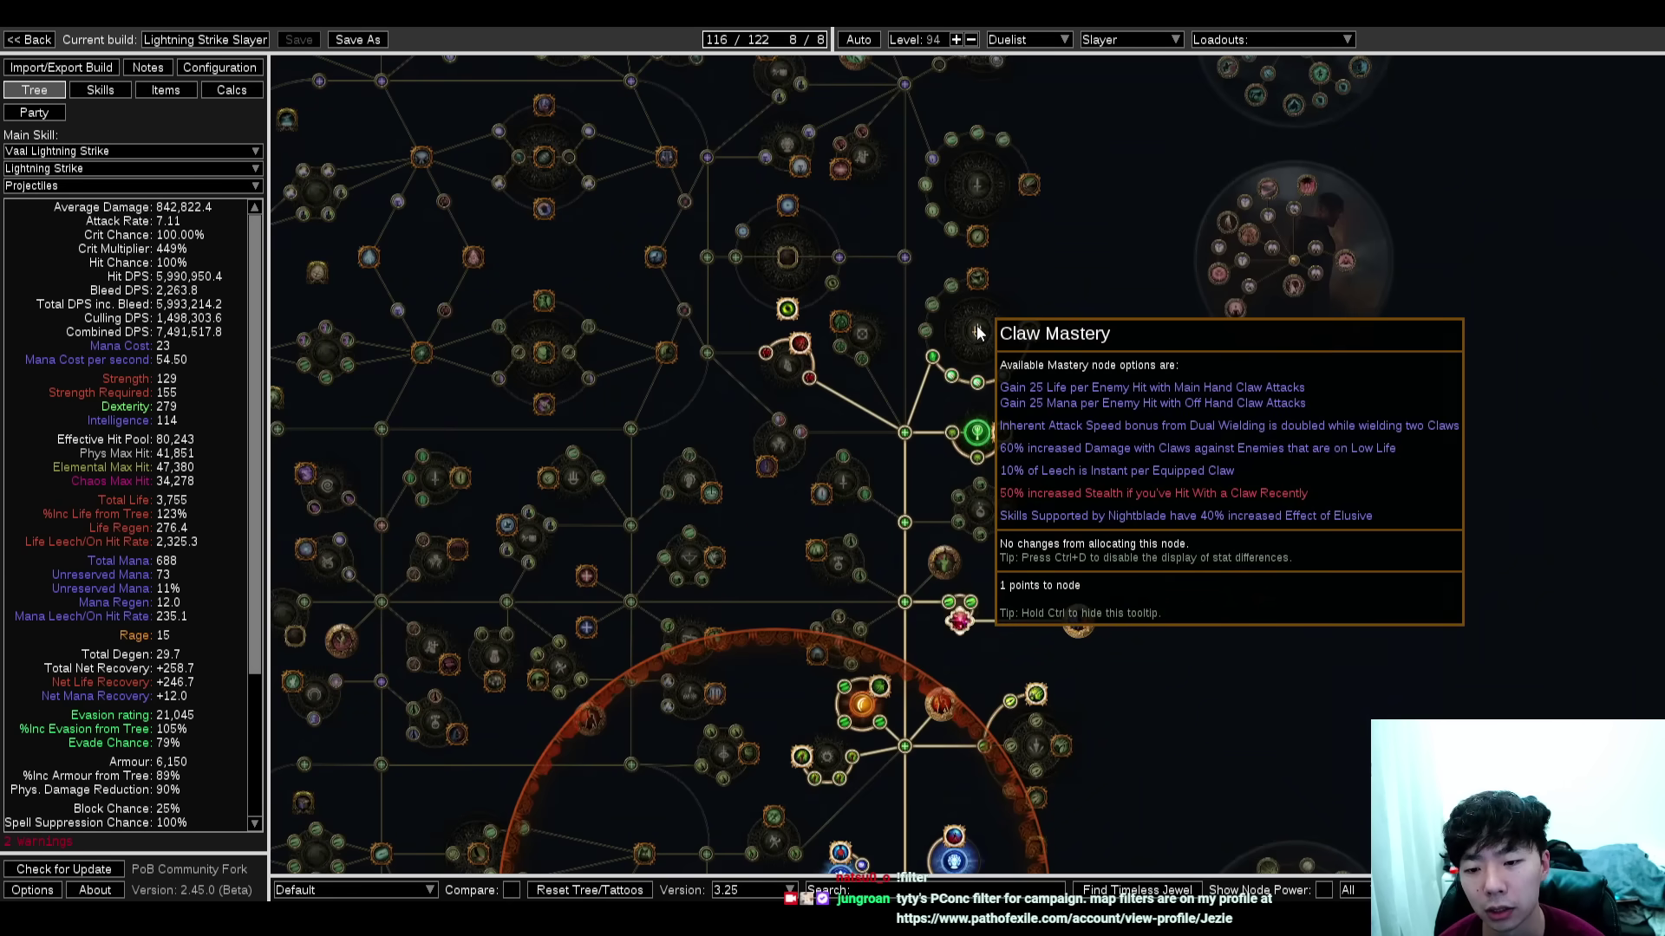
Examine the Vaal Pact keystone's effect and how allocating it would change the build's stats
scroll(977, 332, down, 4)
scroll(904, 572, up, 4)
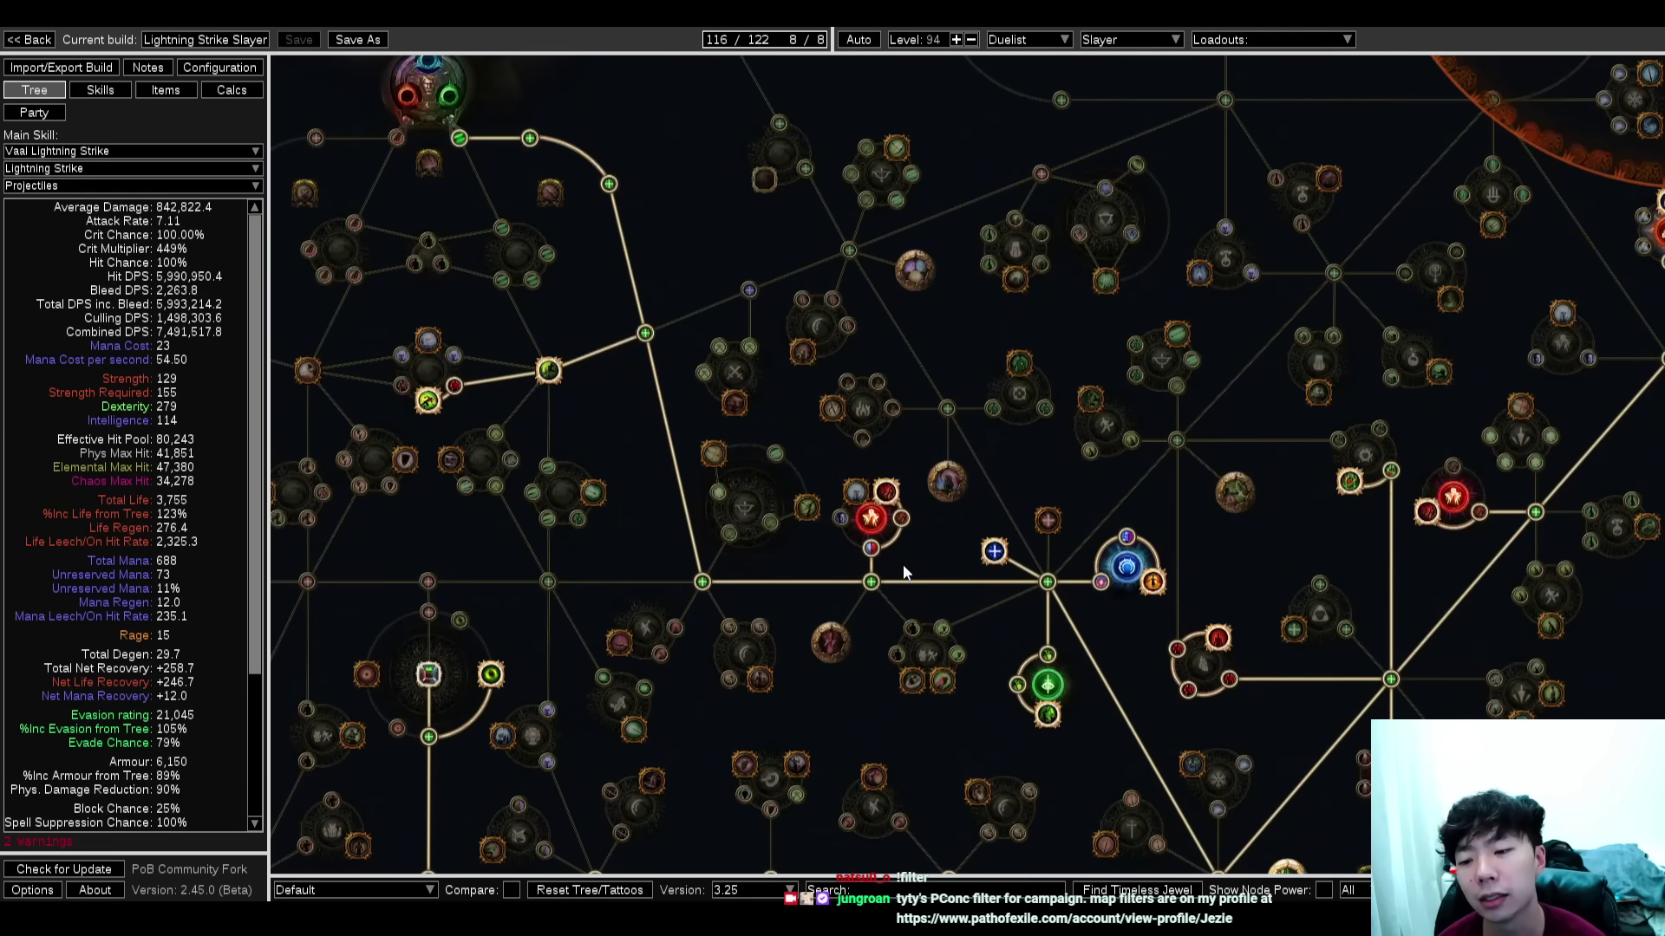
mouse_move(823, 656)
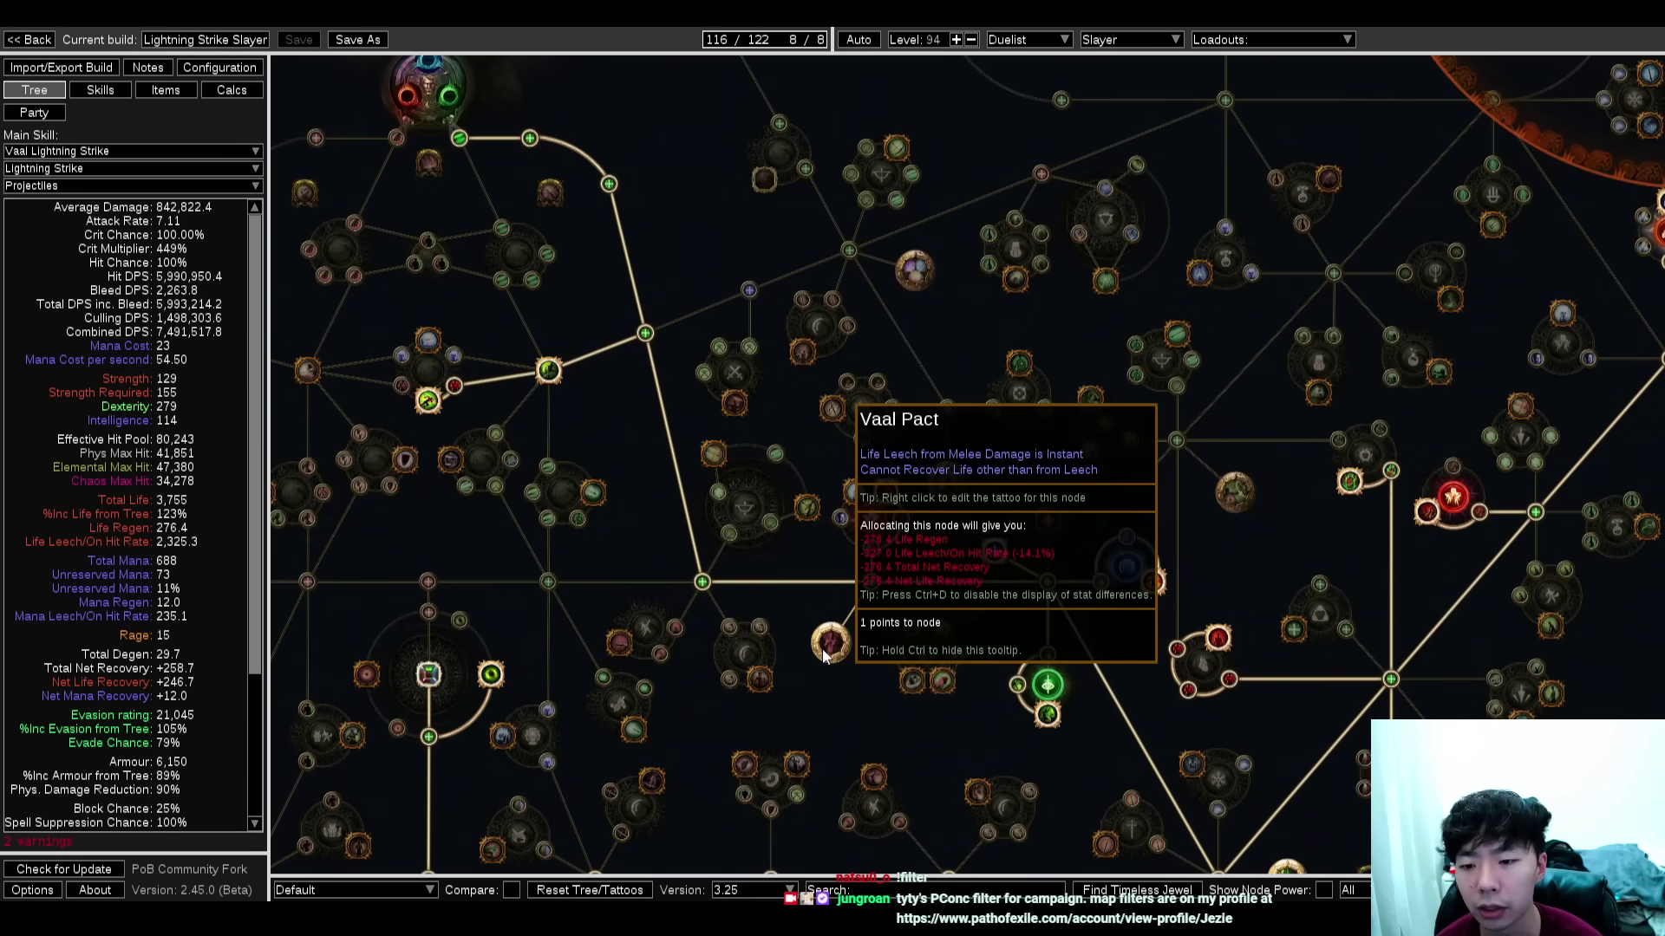
scroll(1230, 331, down, 3)
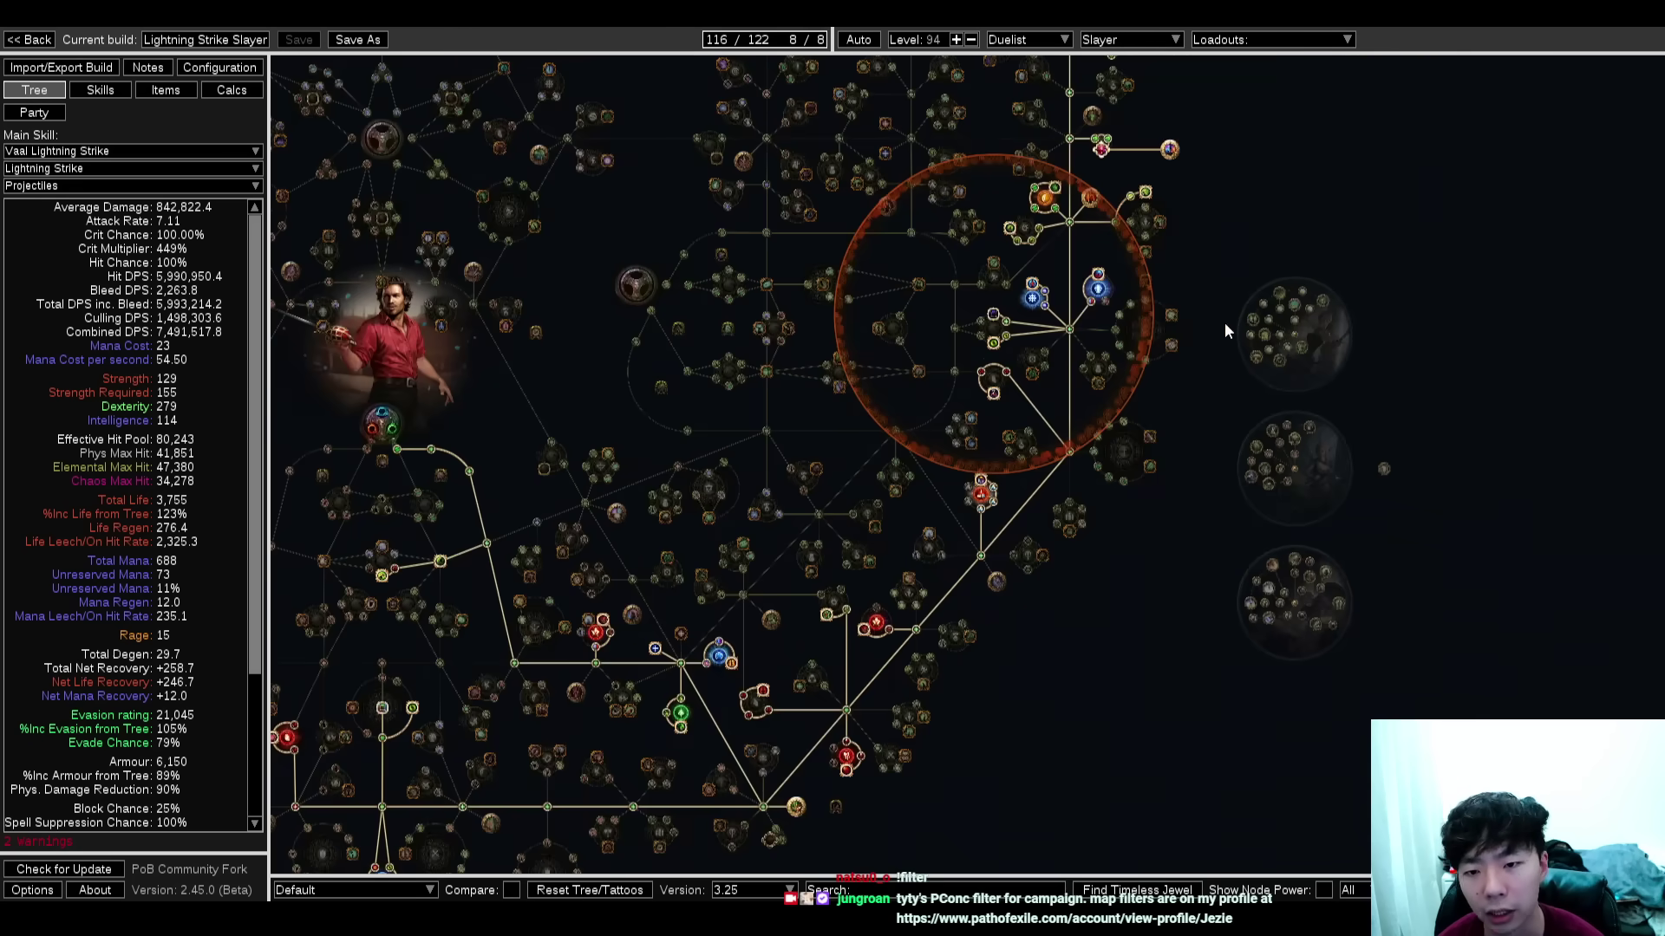
scroll(834, 475, up, 4)
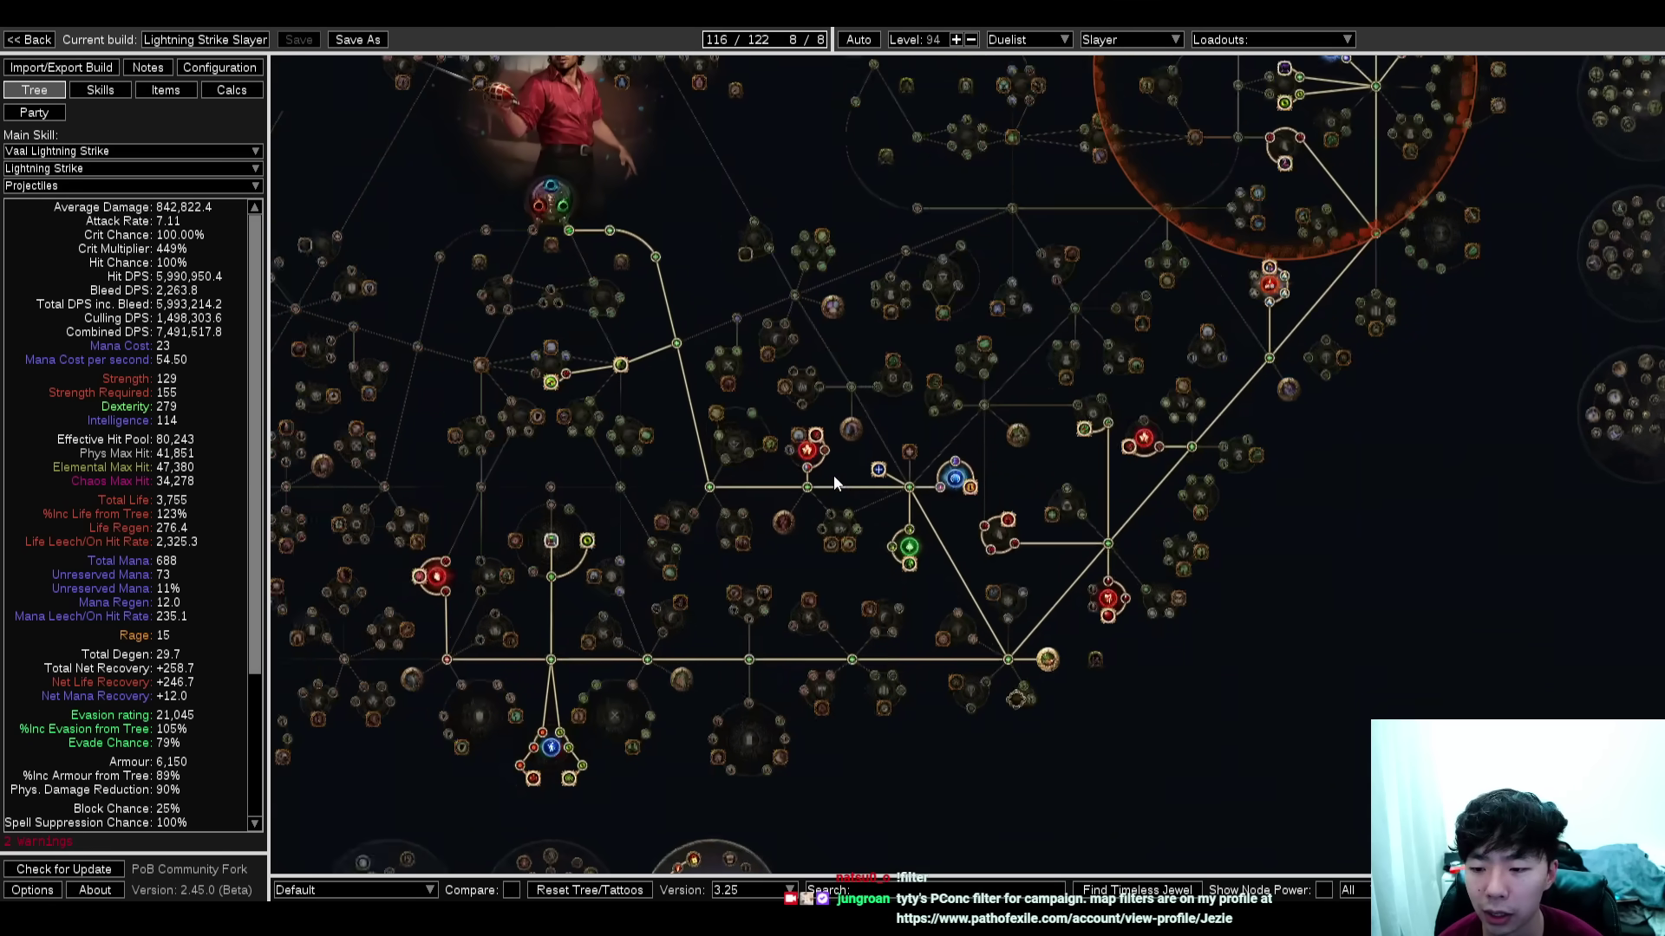
mouse_move(727, 596)
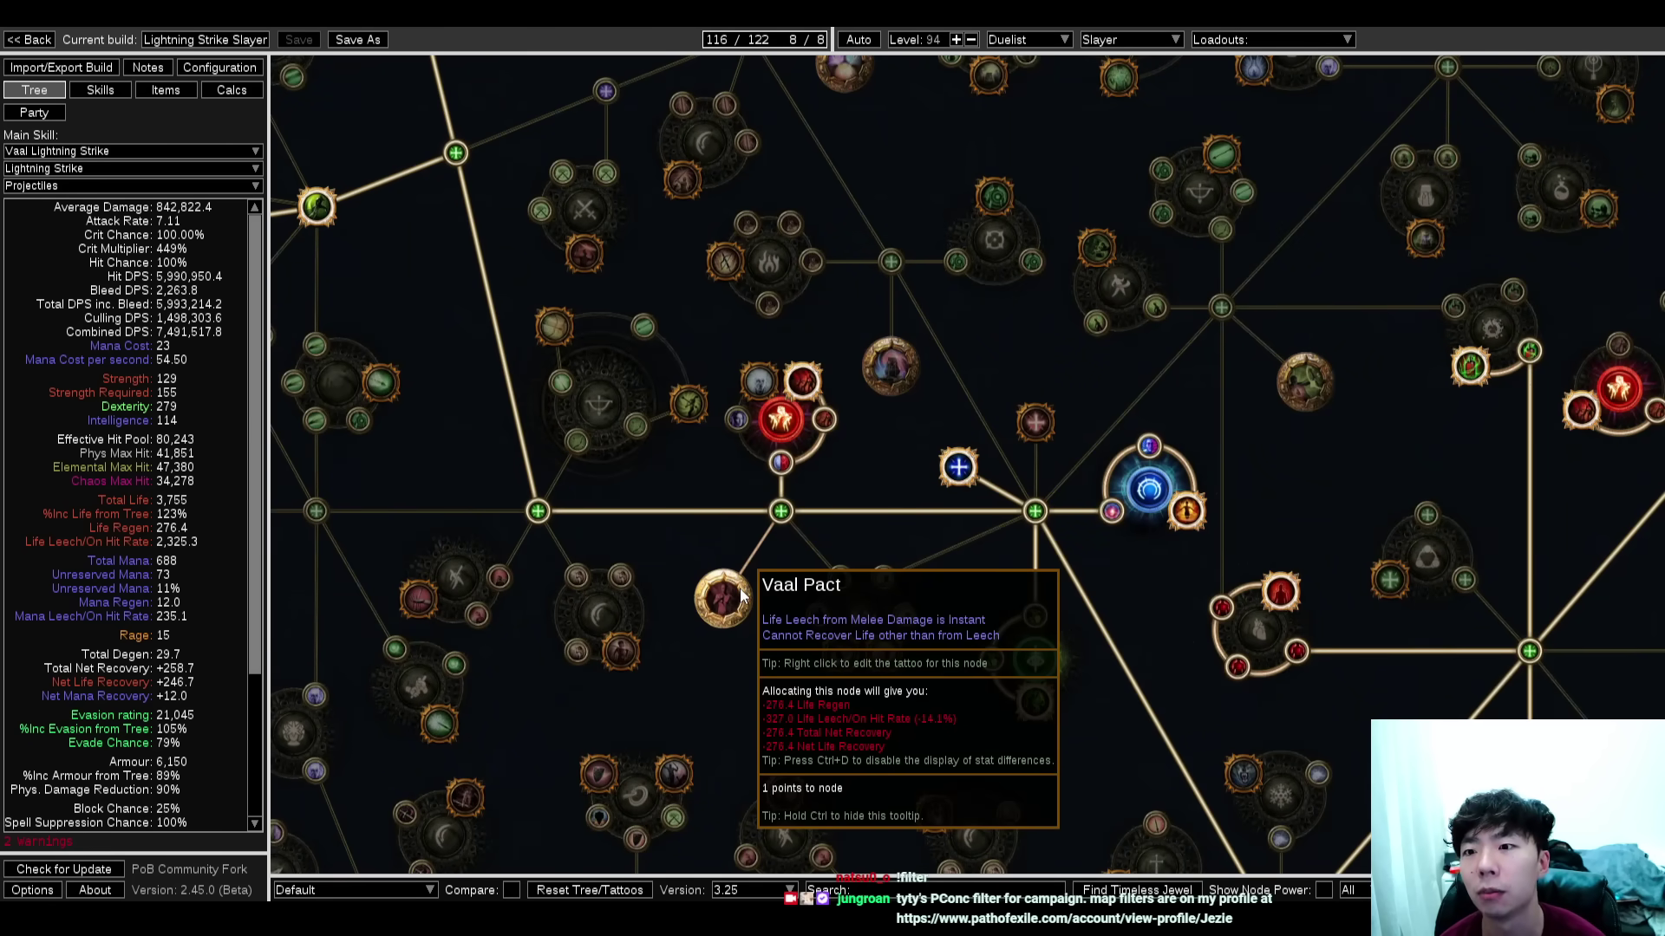
scroll(742, 592, down, 2)
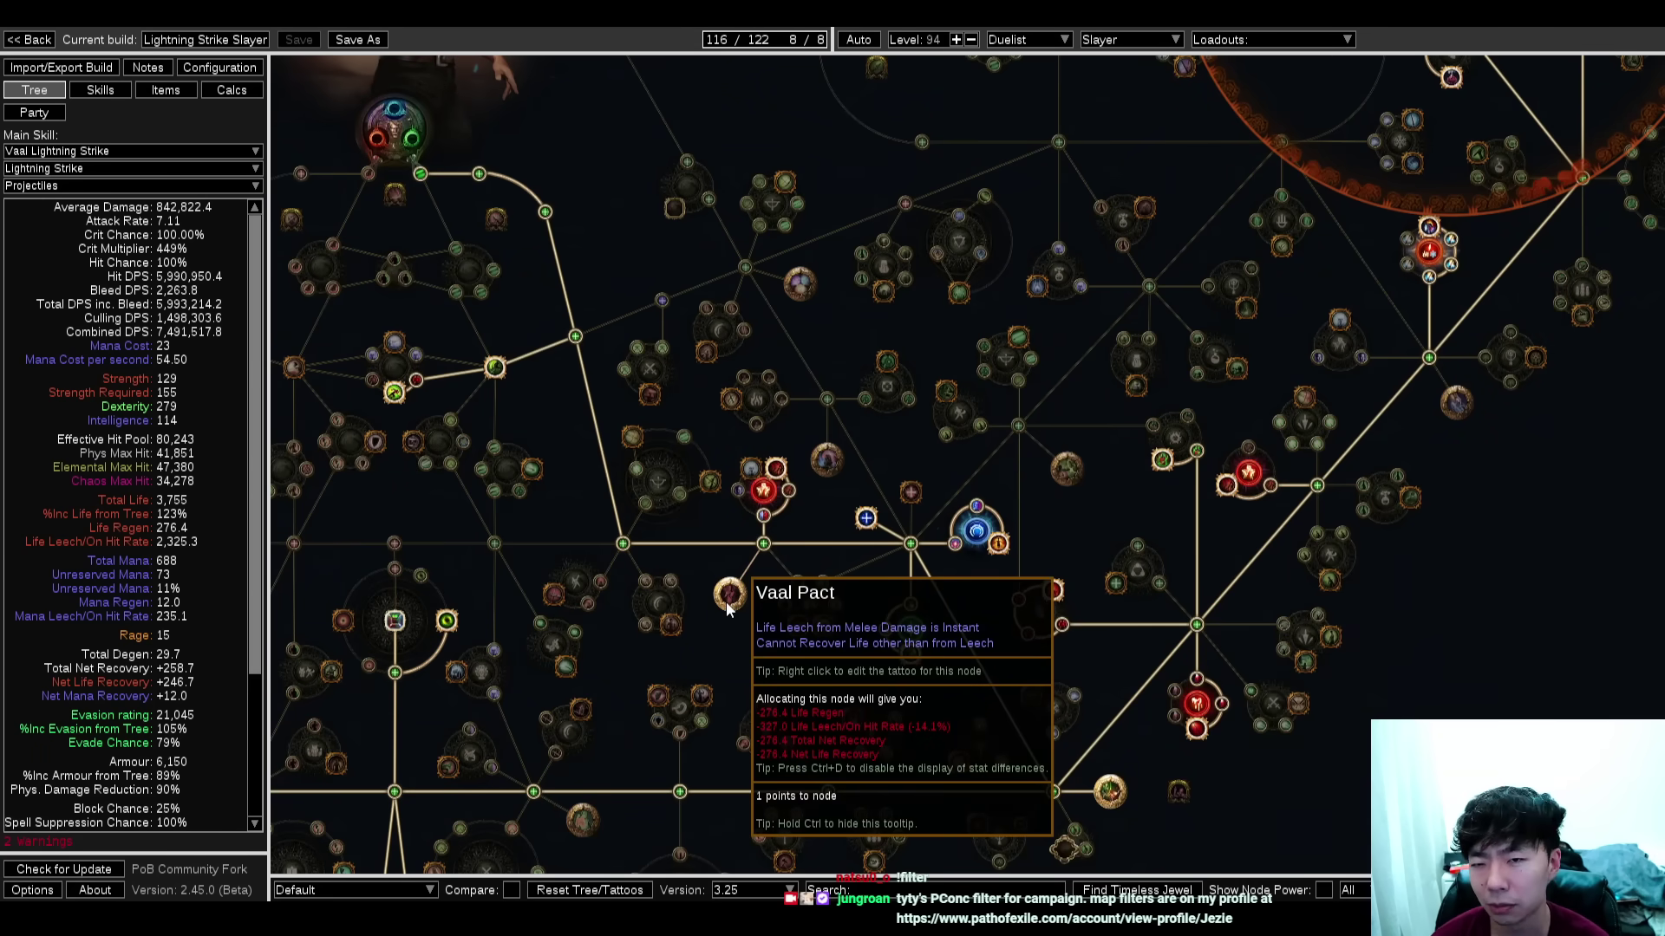
scroll(1058, 520, down, 3)
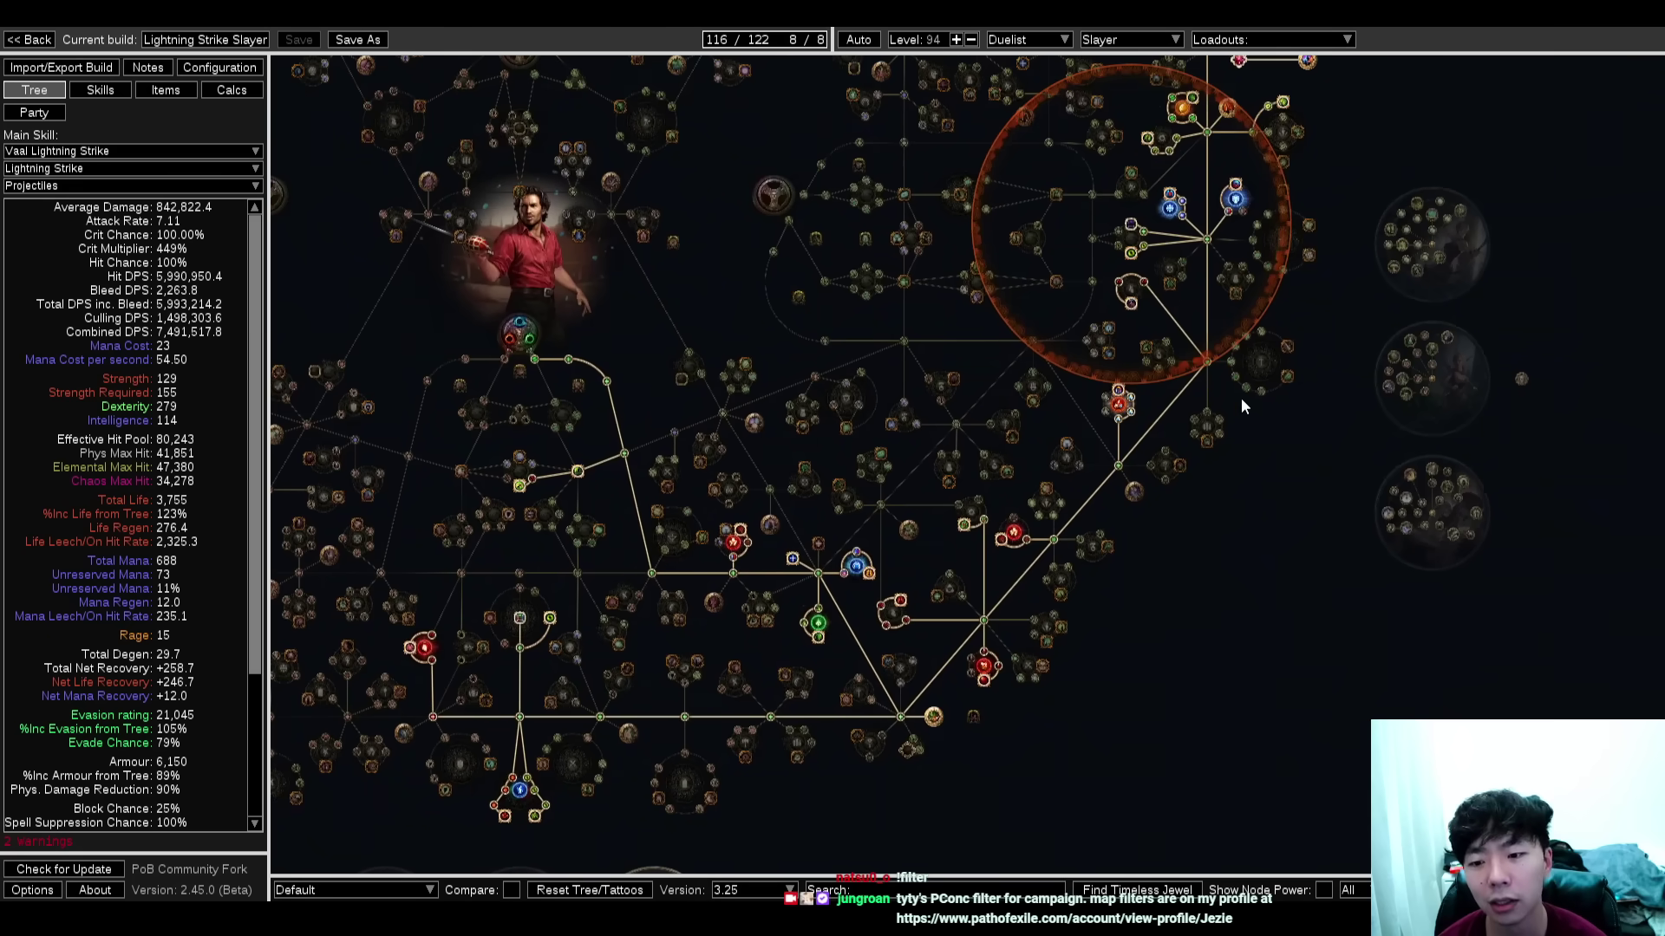
Check the Strength of Blood keystone's description and its position on the timeless jewel's radius
drag(1219, 512, 1094, 648)
scroll(1105, 232, up, 4)
mouse_move(1108, 272)
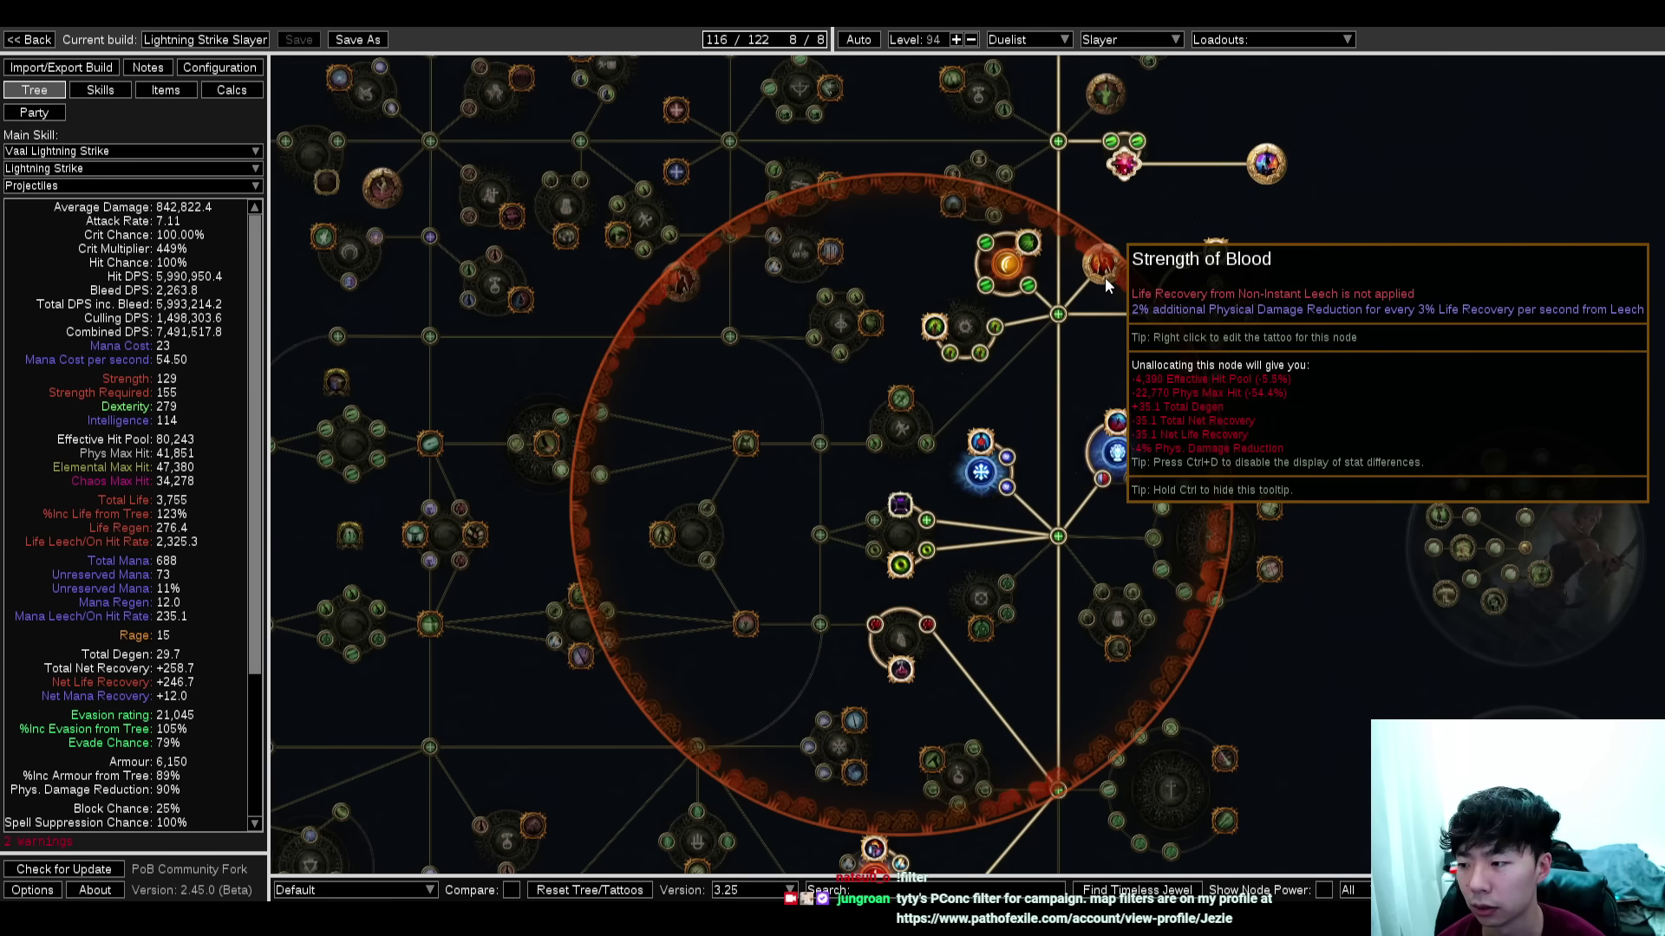
scroll(909, 294, down, 4)
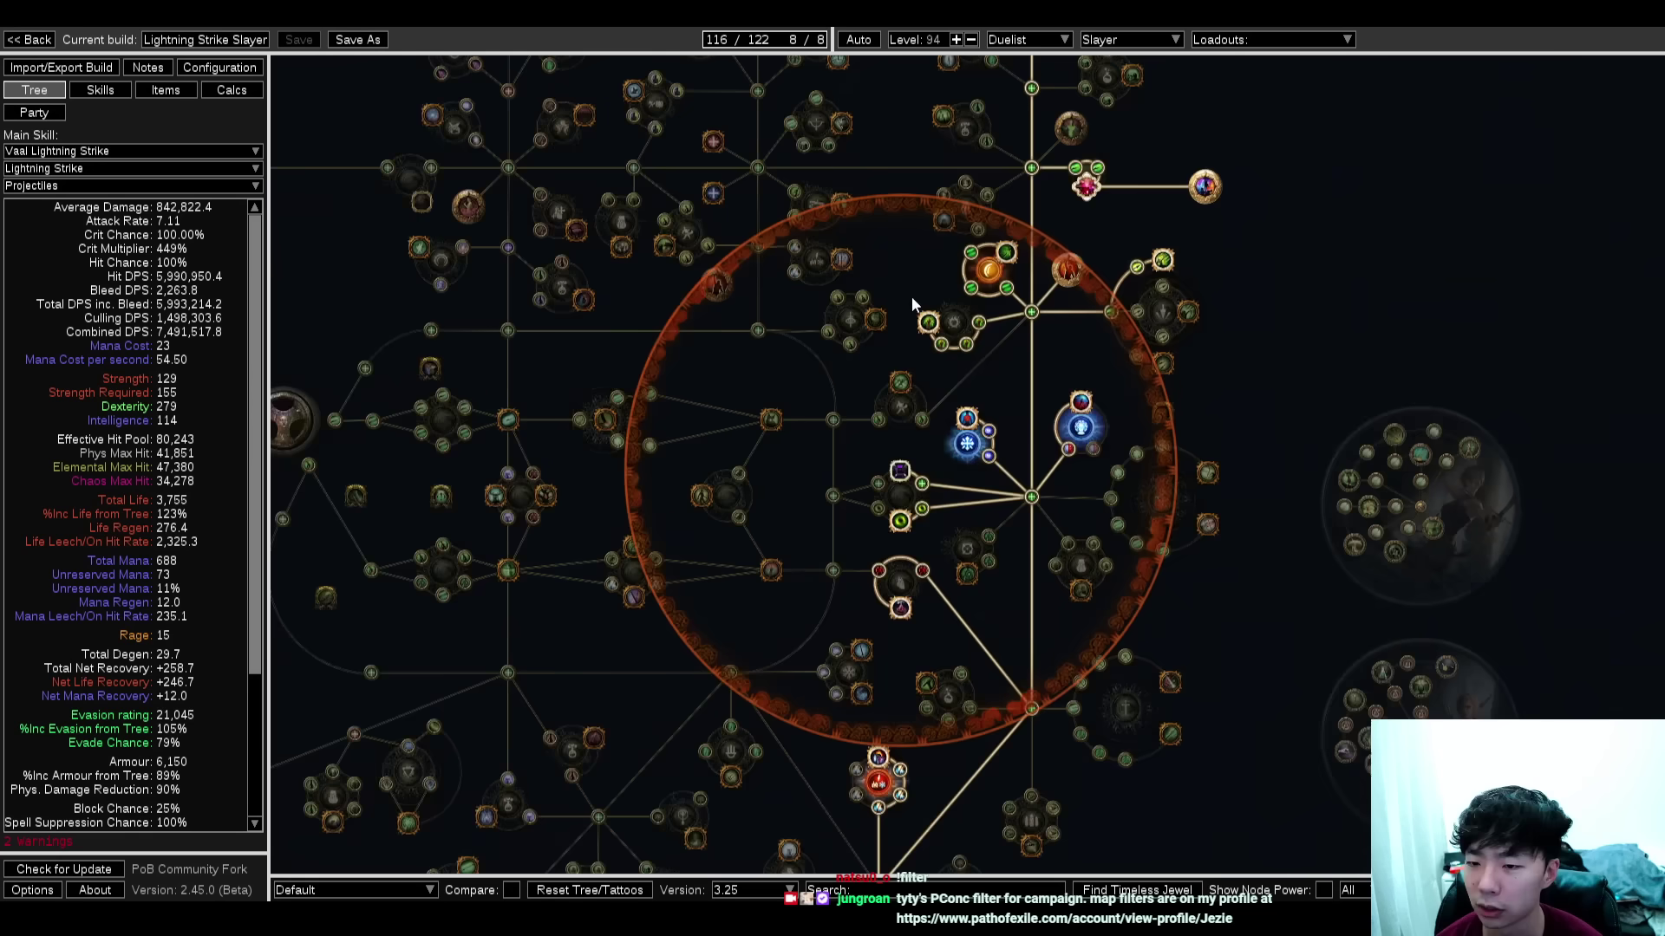
drag(740, 264, 893, 251)
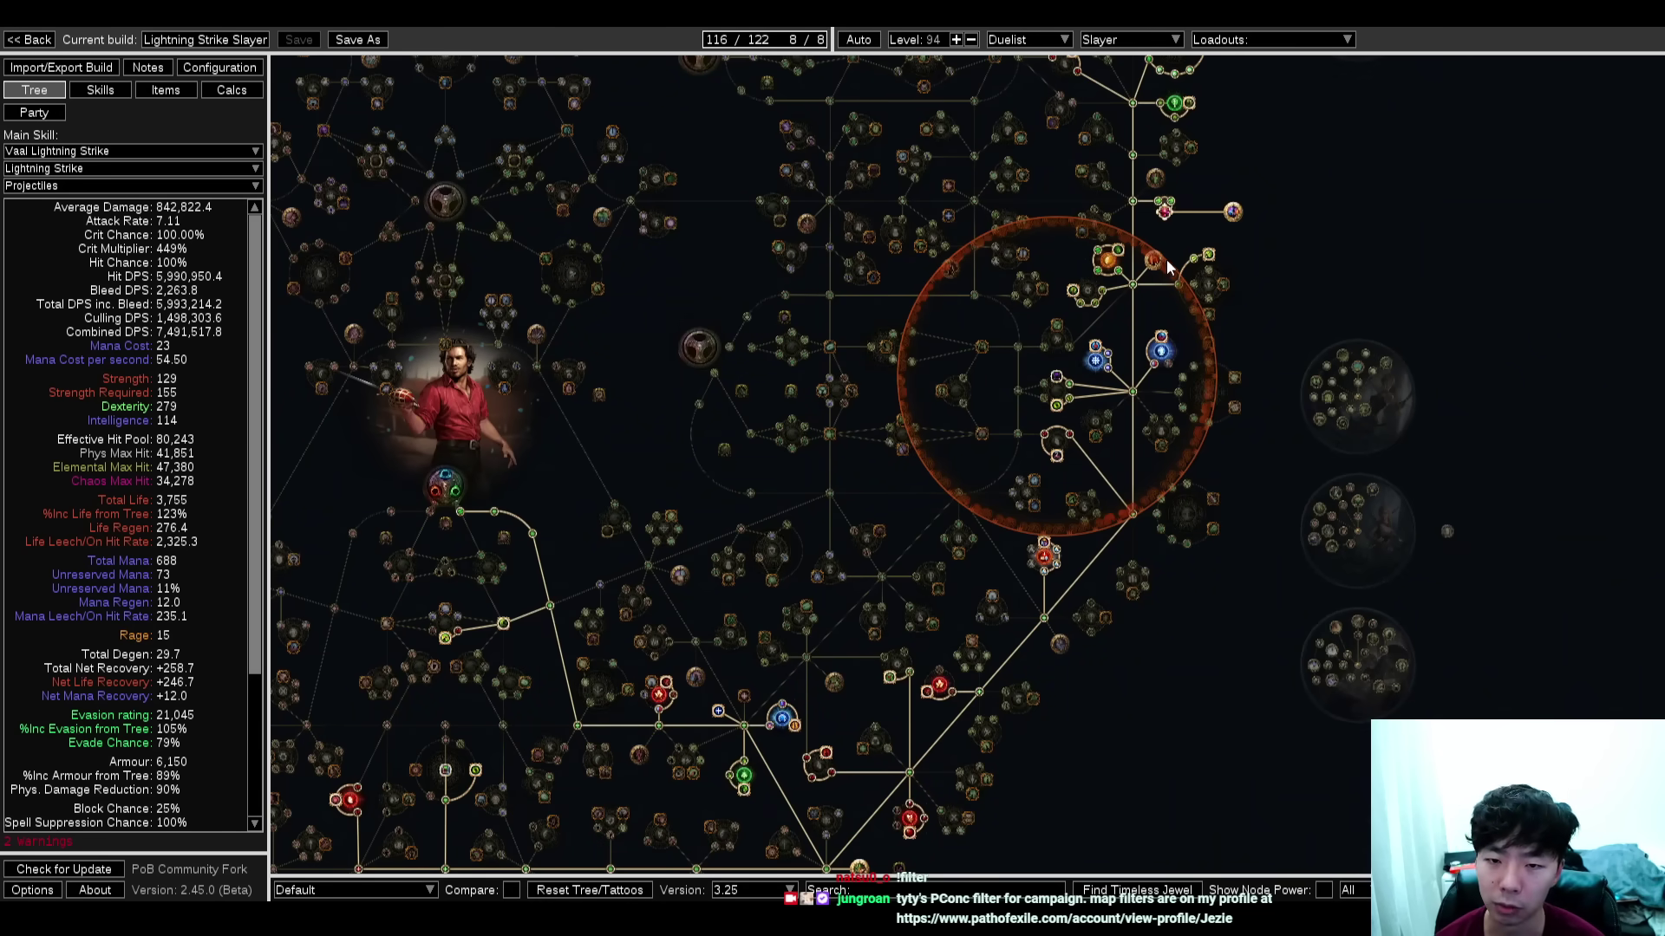
Unallocate and reallocate the Strength of Blood keystone to compare its effect on the build's defensive stats
drag(1208, 272, 1118, 373)
scroll(1119, 373, up, 4)
click(1068, 338)
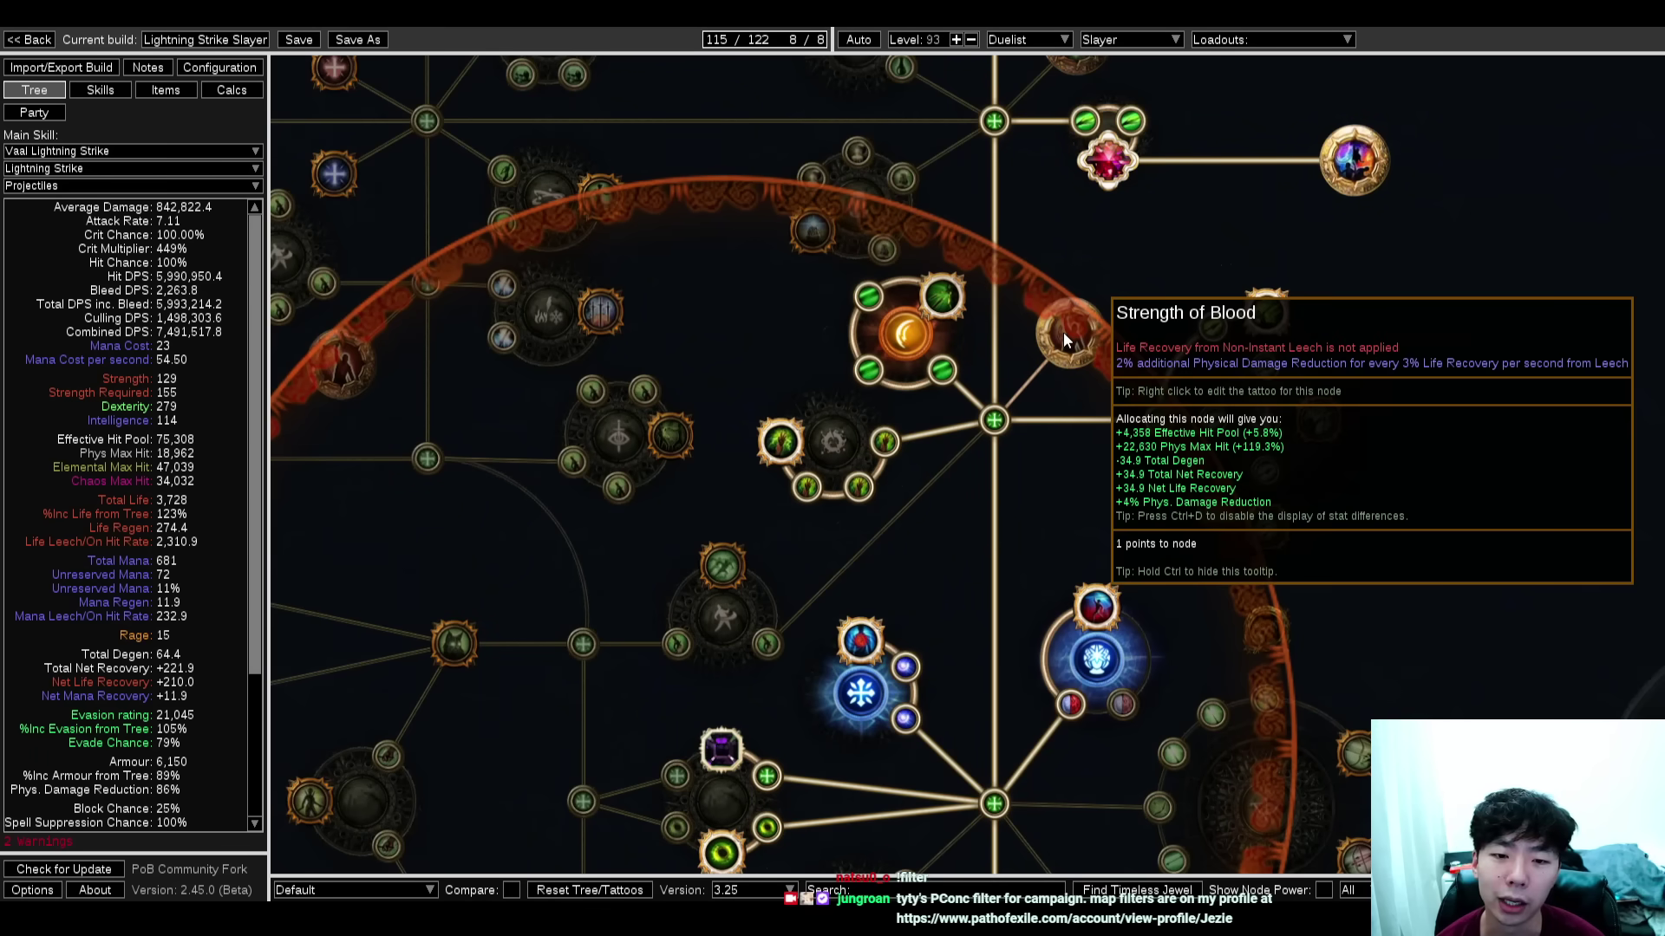
click(1064, 333)
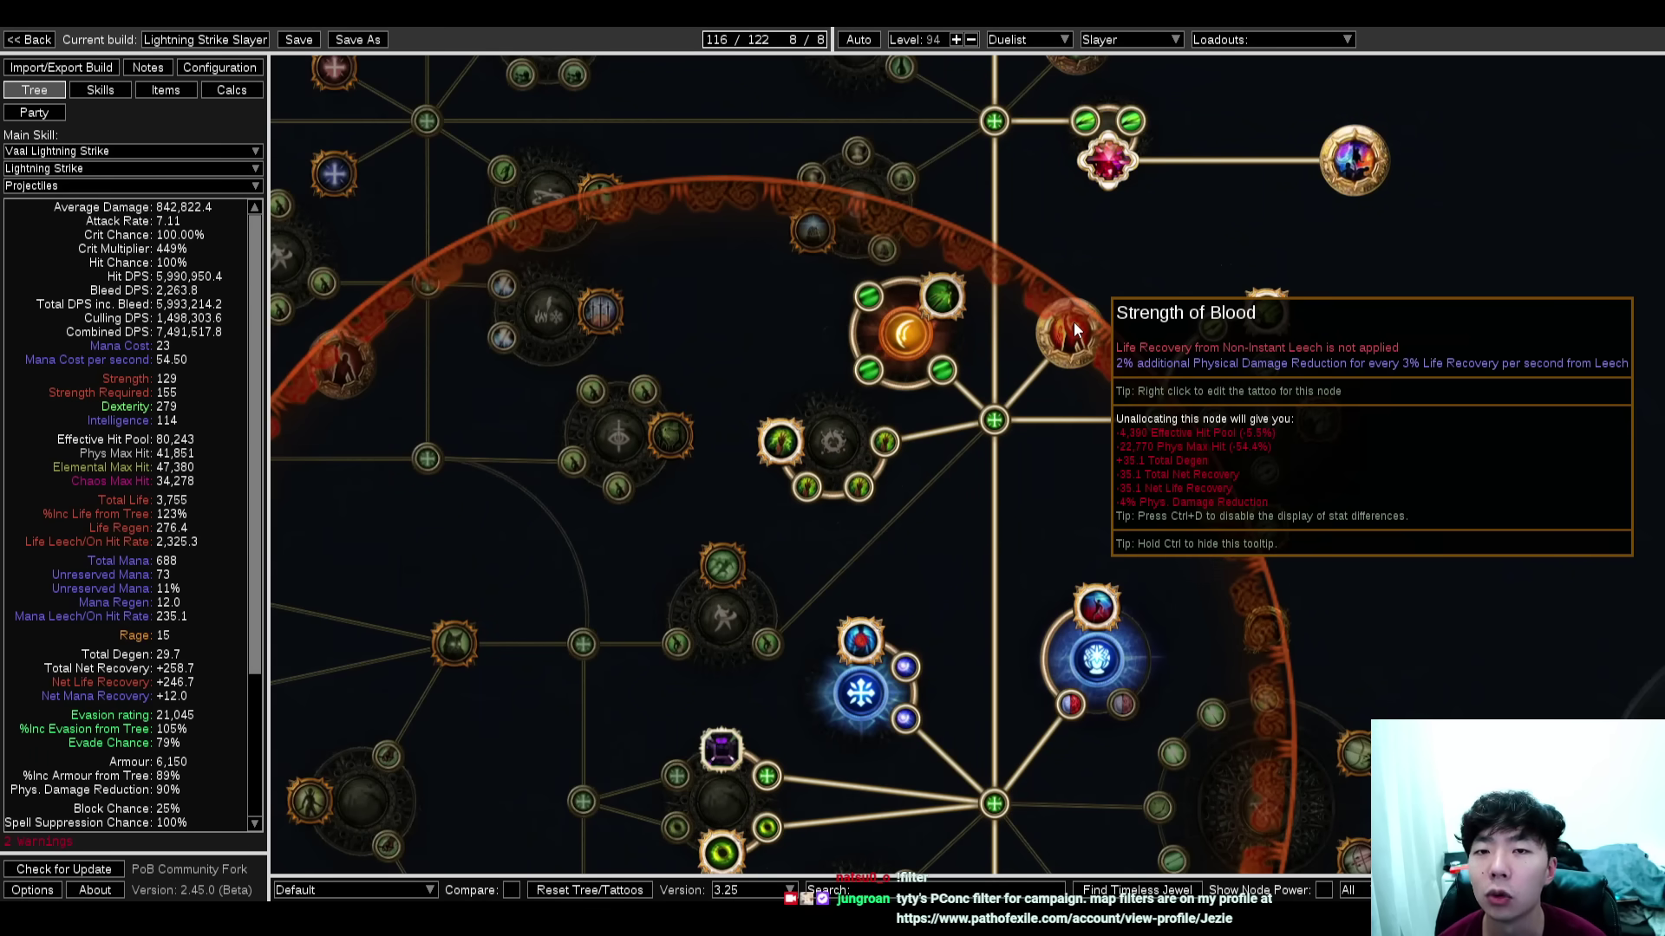
click(1075, 329)
click(1075, 329)
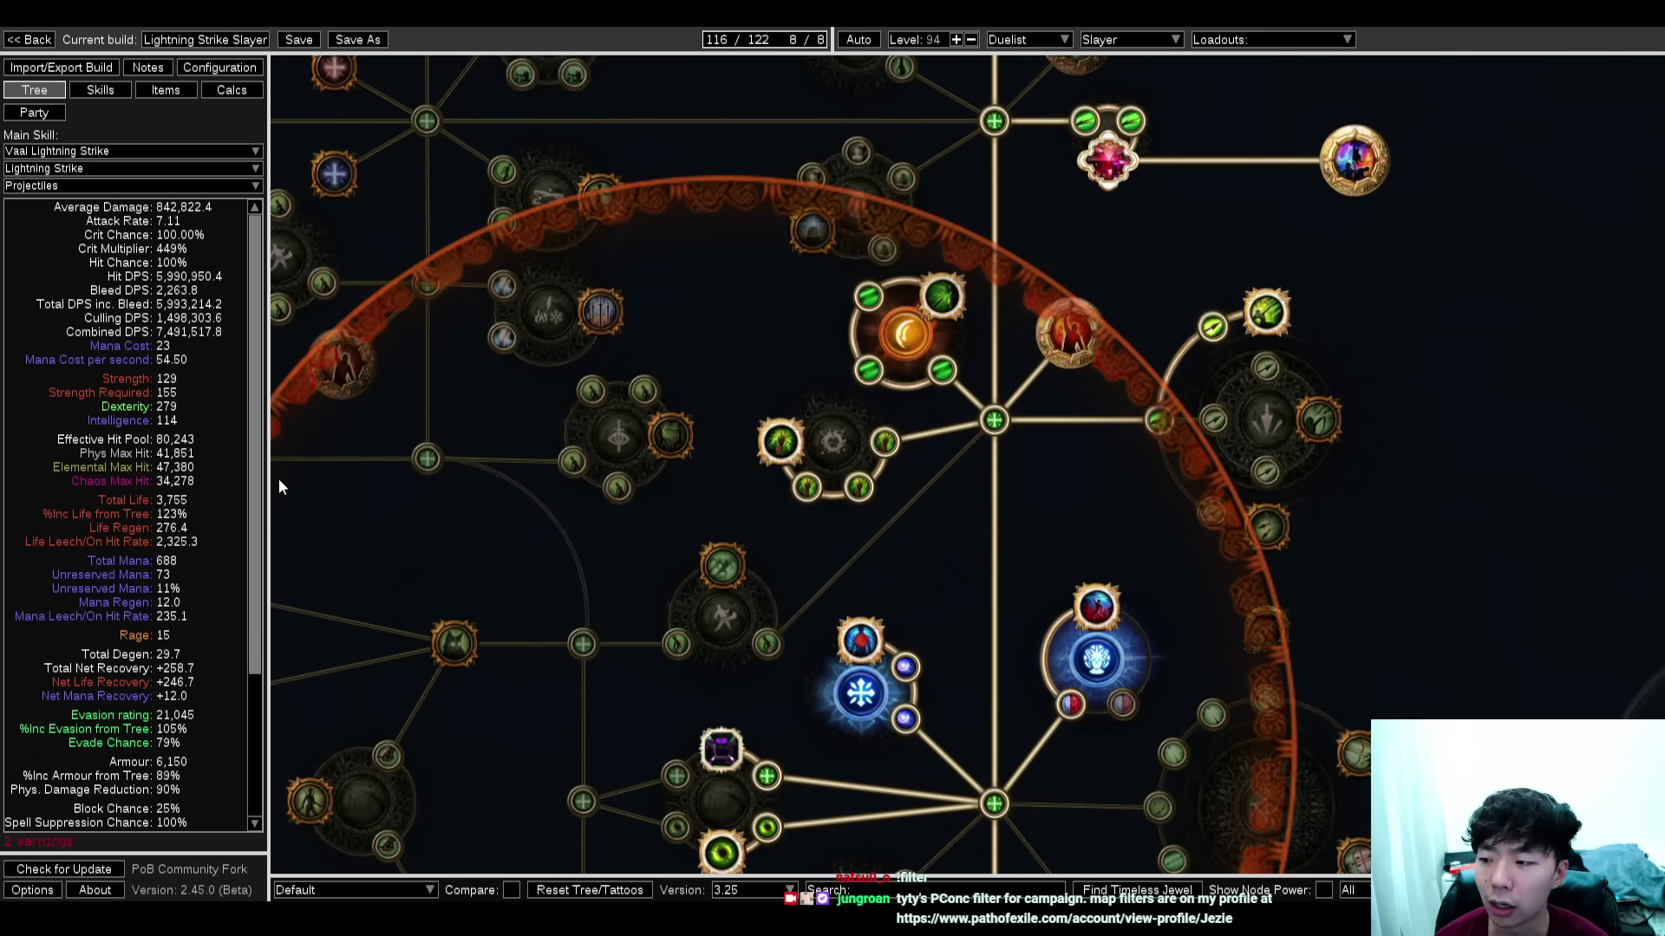
scroll(207, 674, down, 2)
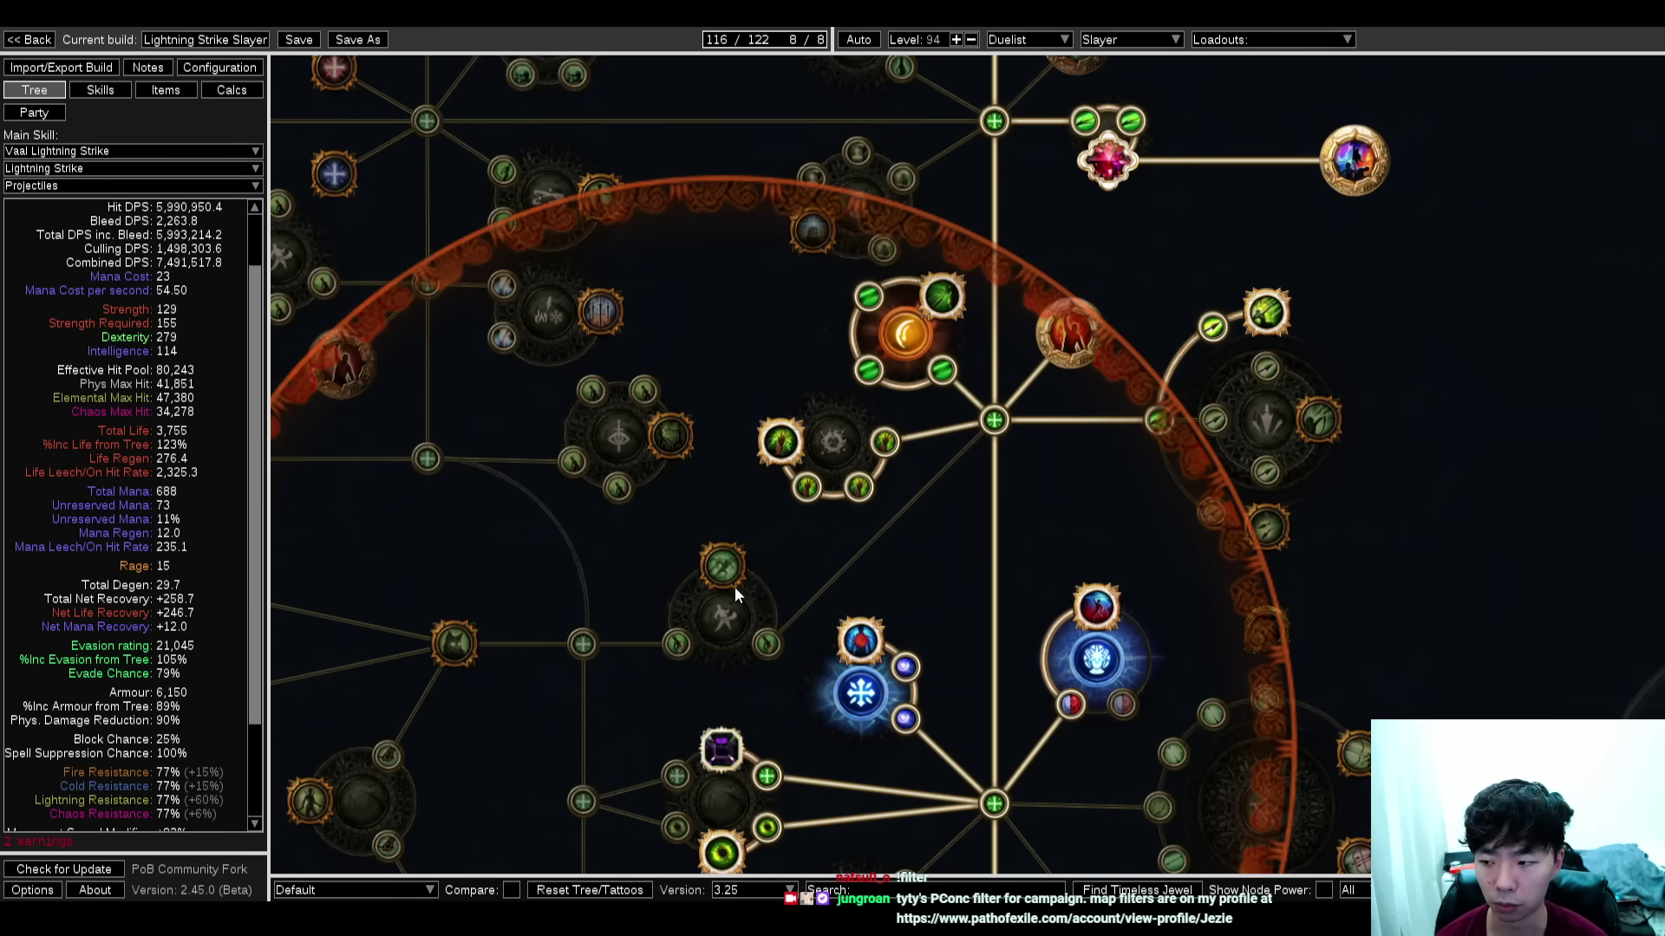
Examine how unallocating the Strength of Blood keystone on the timeless jewel's radius would change the build's stats
scroll(878, 555, down, 1)
drag(878, 555, 1036, 510)
drag(1137, 498, 1014, 497)
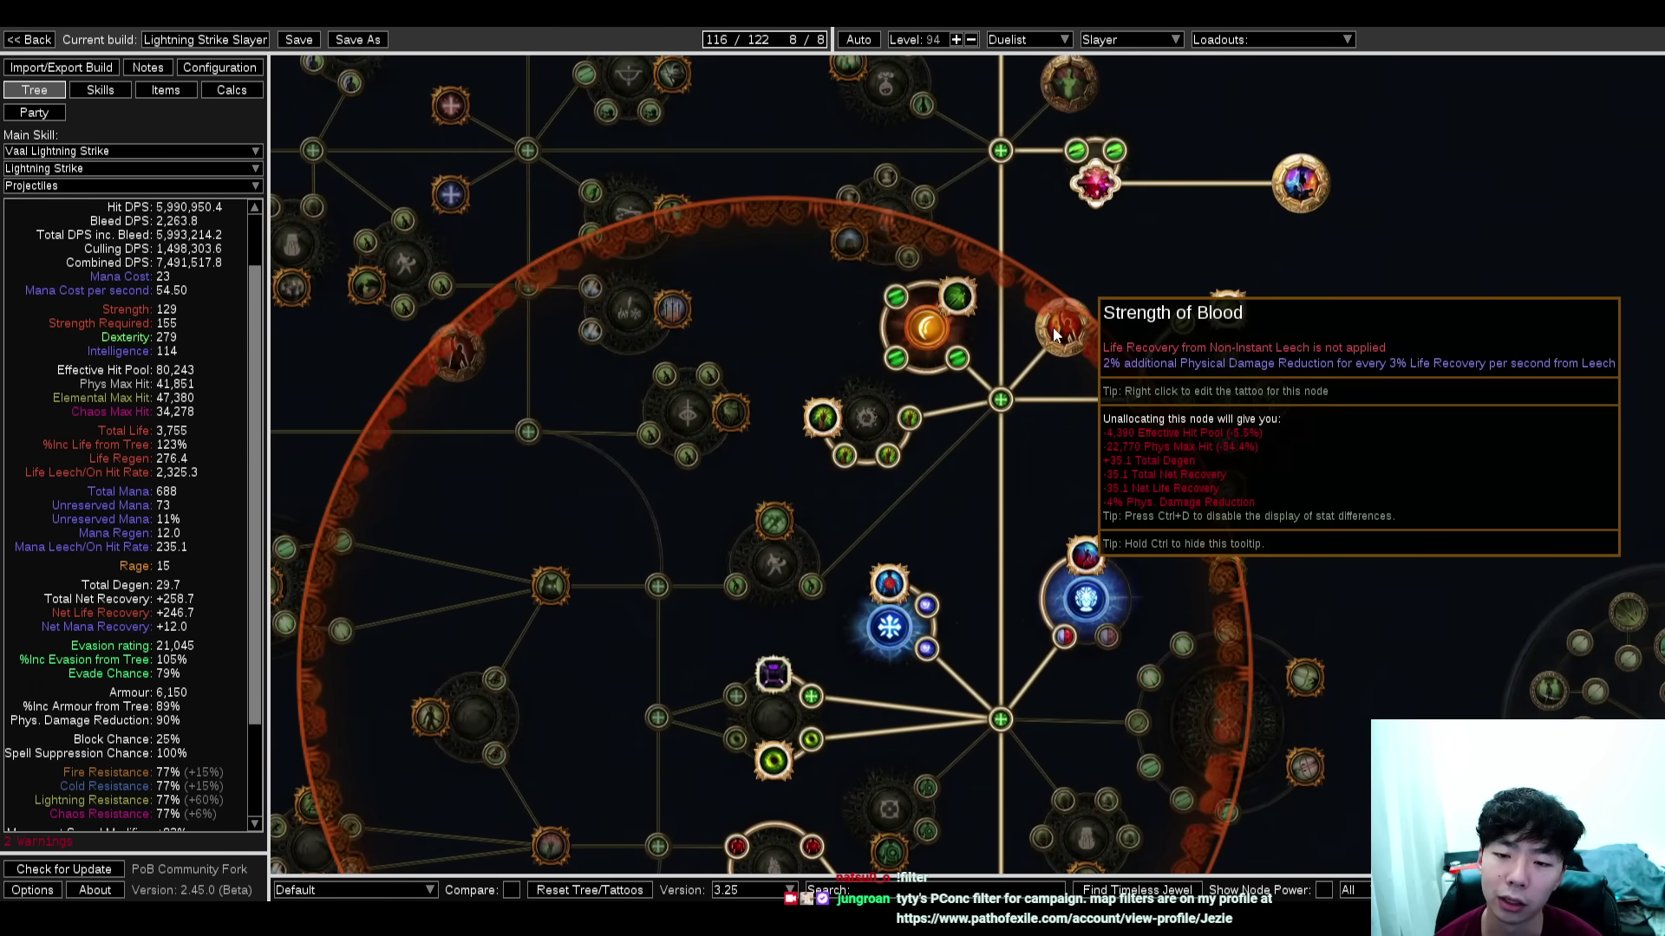
scroll(1166, 345, down, 2)
drag(1165, 345, 1082, 512)
drag(1117, 419, 1154, 362)
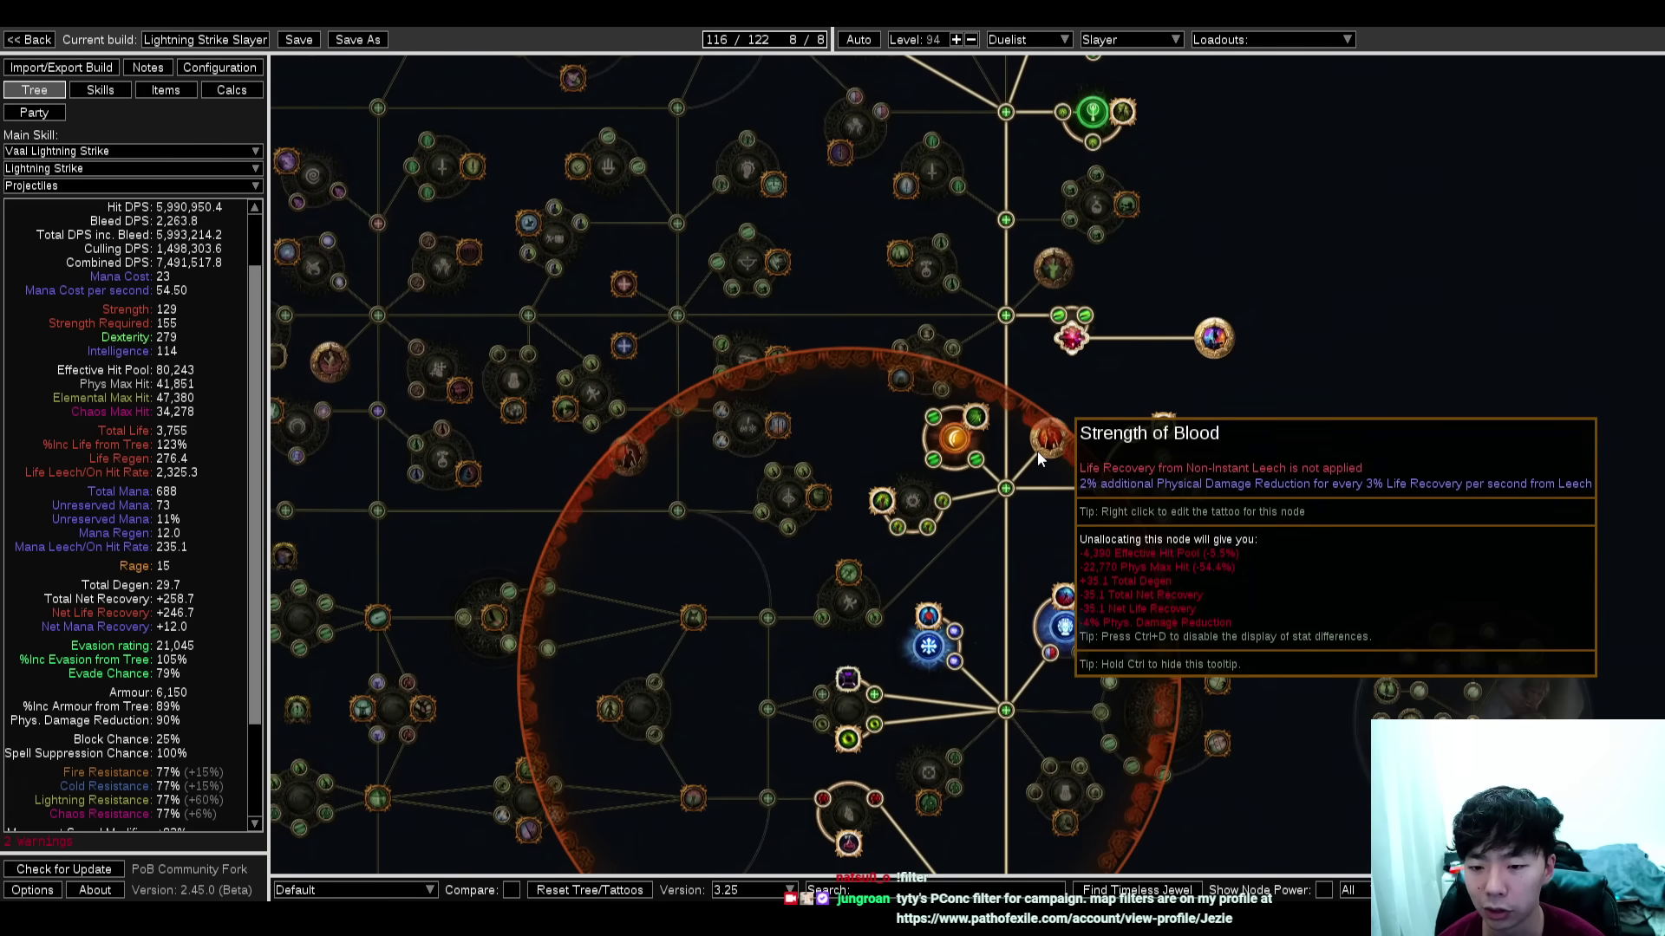
Unallocate the Strength of Blood keystone and survey the passives in and around the timeless jewel's radius
click(1043, 452)
drag(1074, 515, 1093, 392)
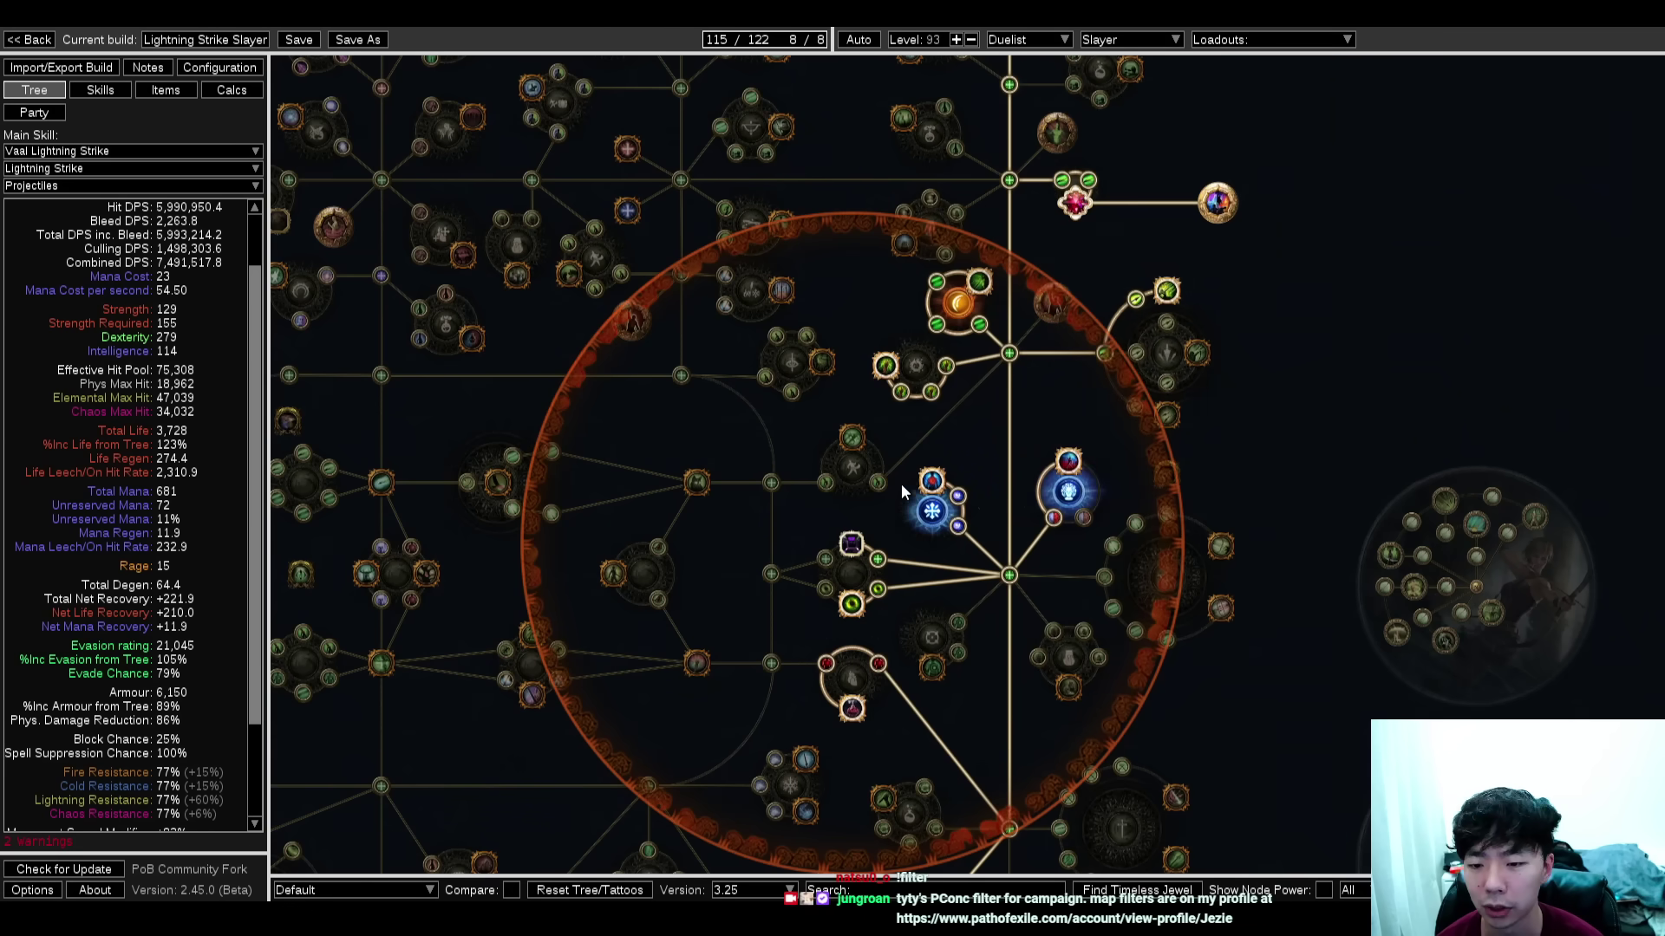
drag(891, 628, 827, 467)
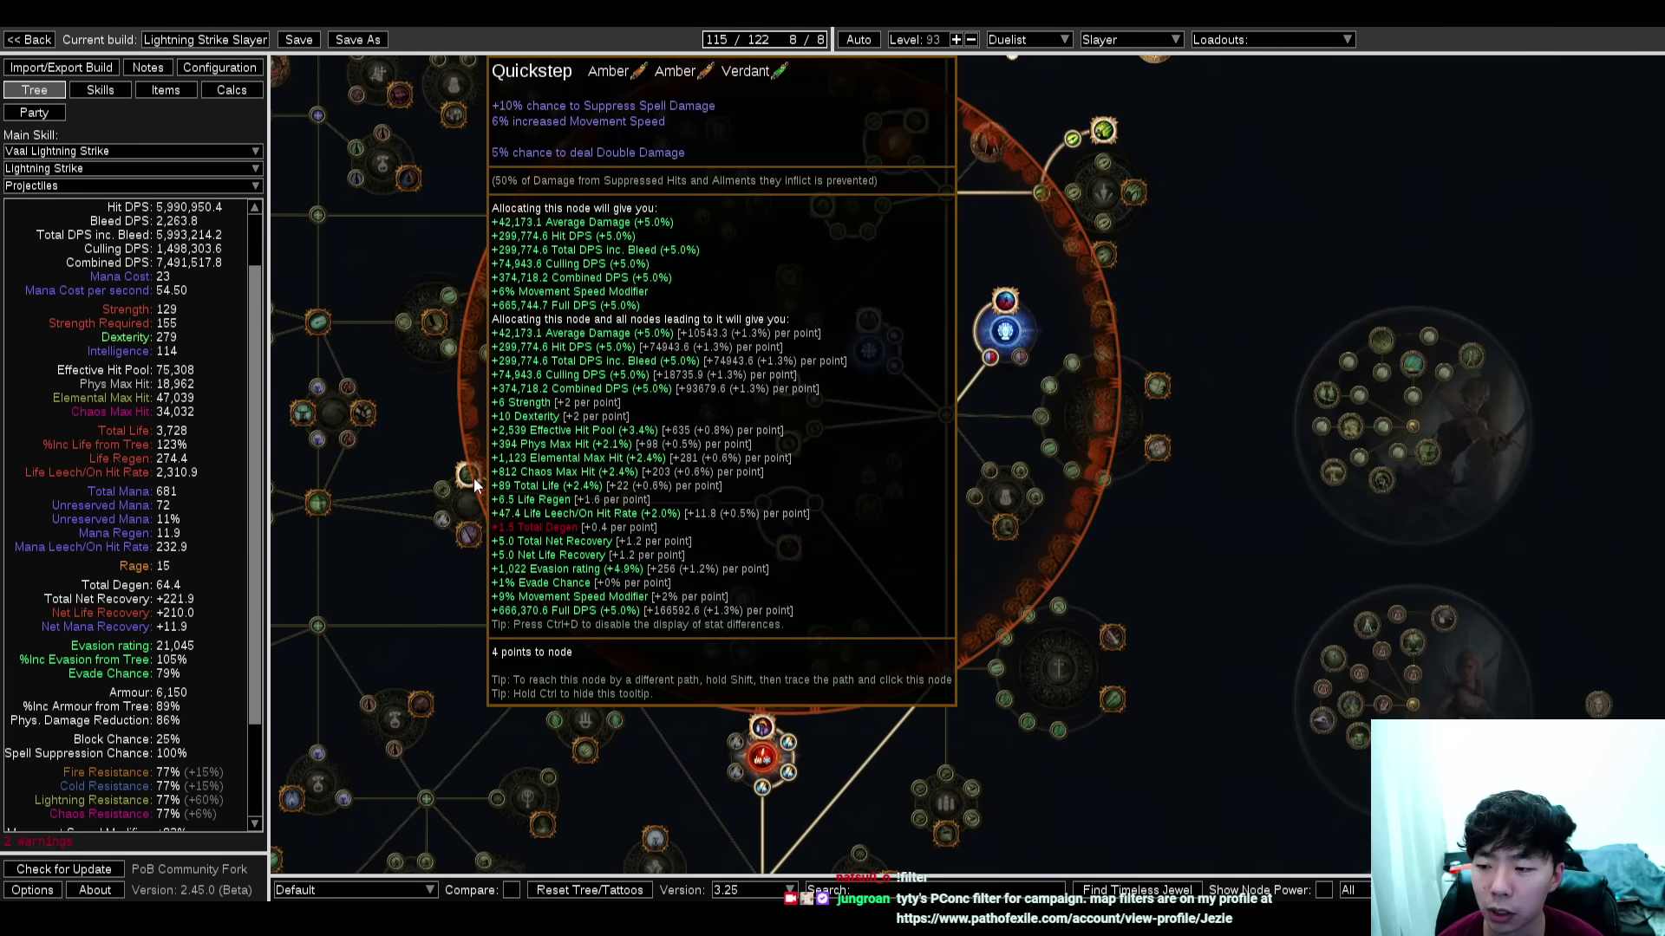
scroll(867, 340, down, 3)
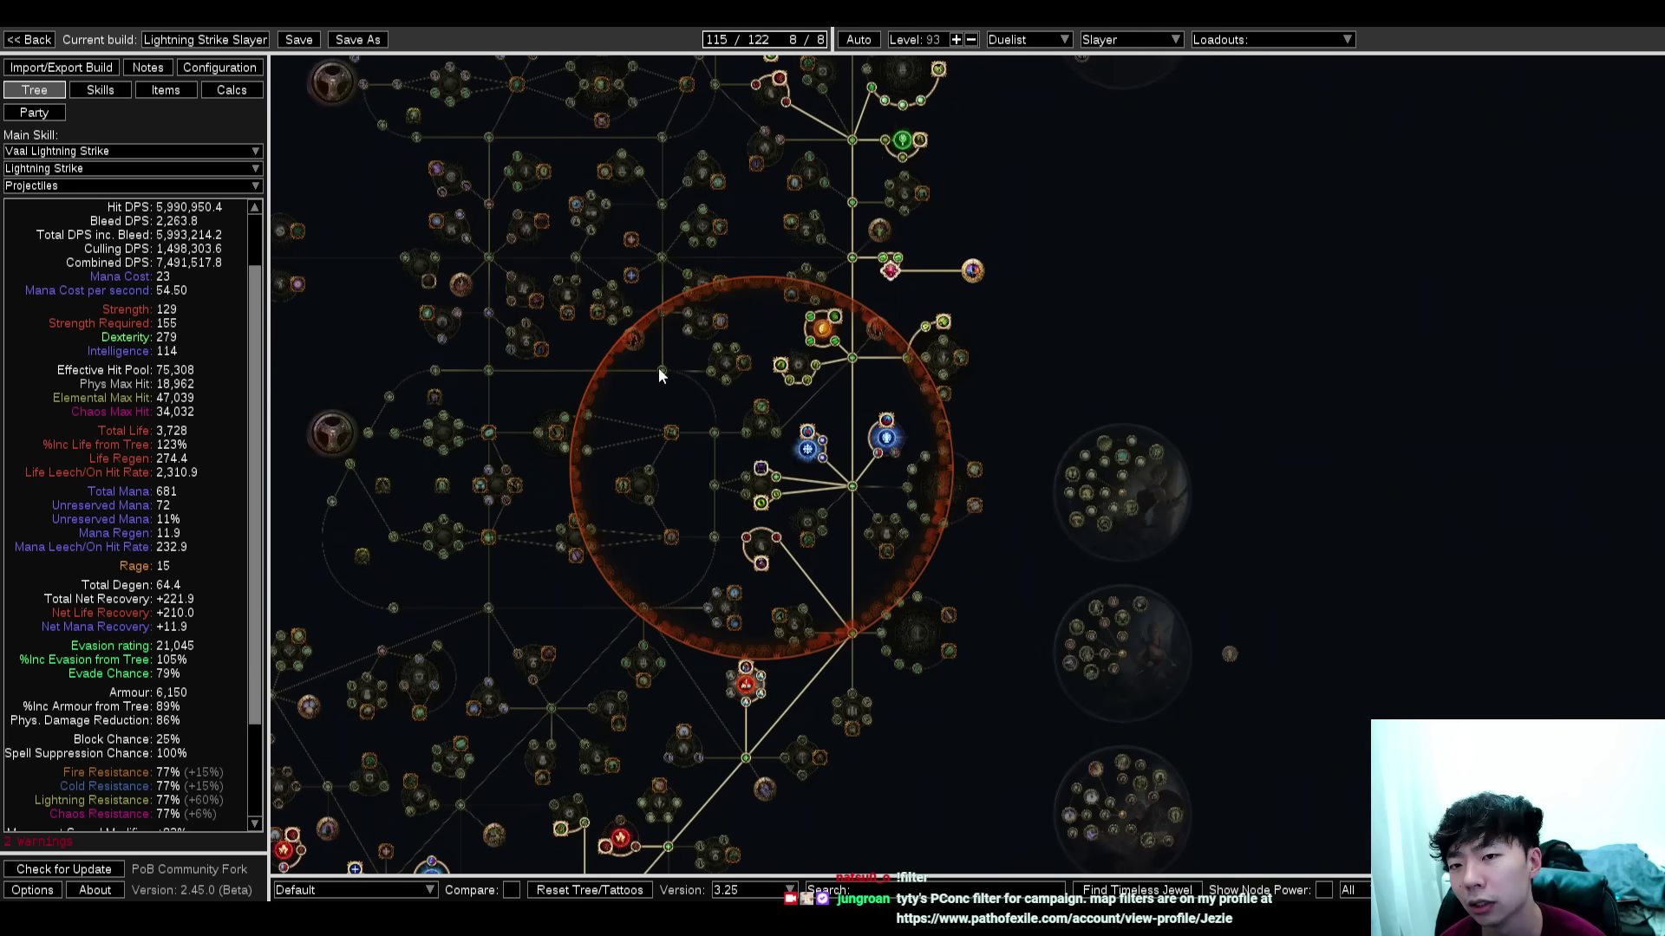
drag(941, 476, 1245, 279)
scroll(988, 373, down, 2)
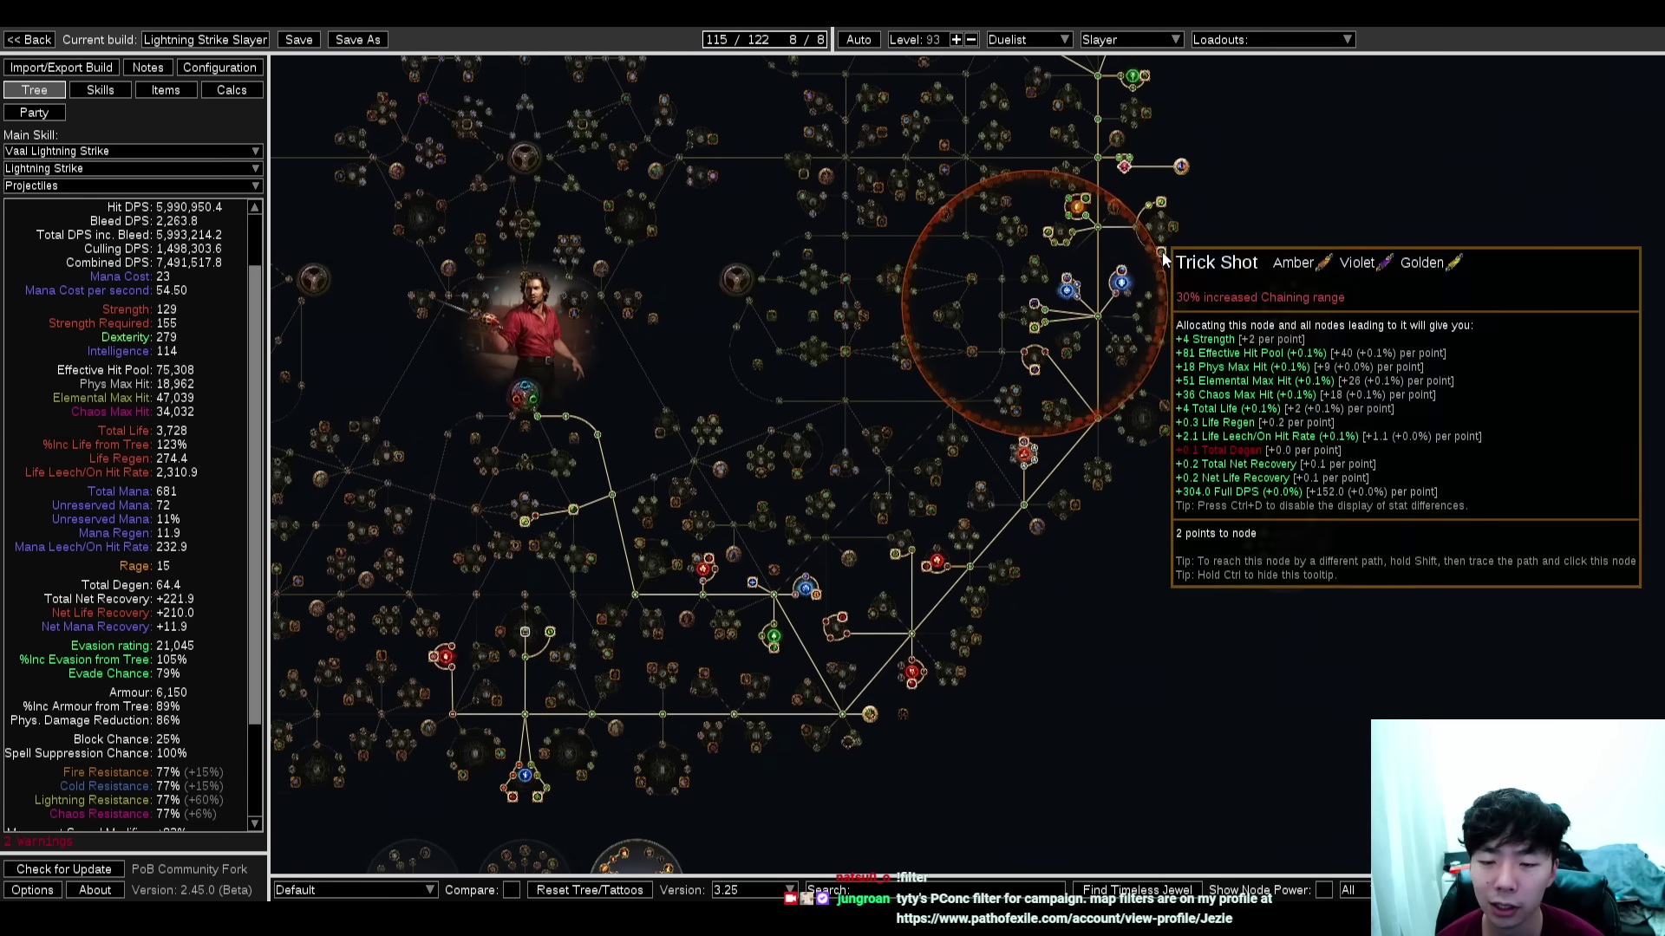
Reallocate the Strength of Blood keystone and recheck its description and stat differences
drag(1128, 276, 1092, 395)
scroll(1075, 348, up, 5)
click(1092, 296)
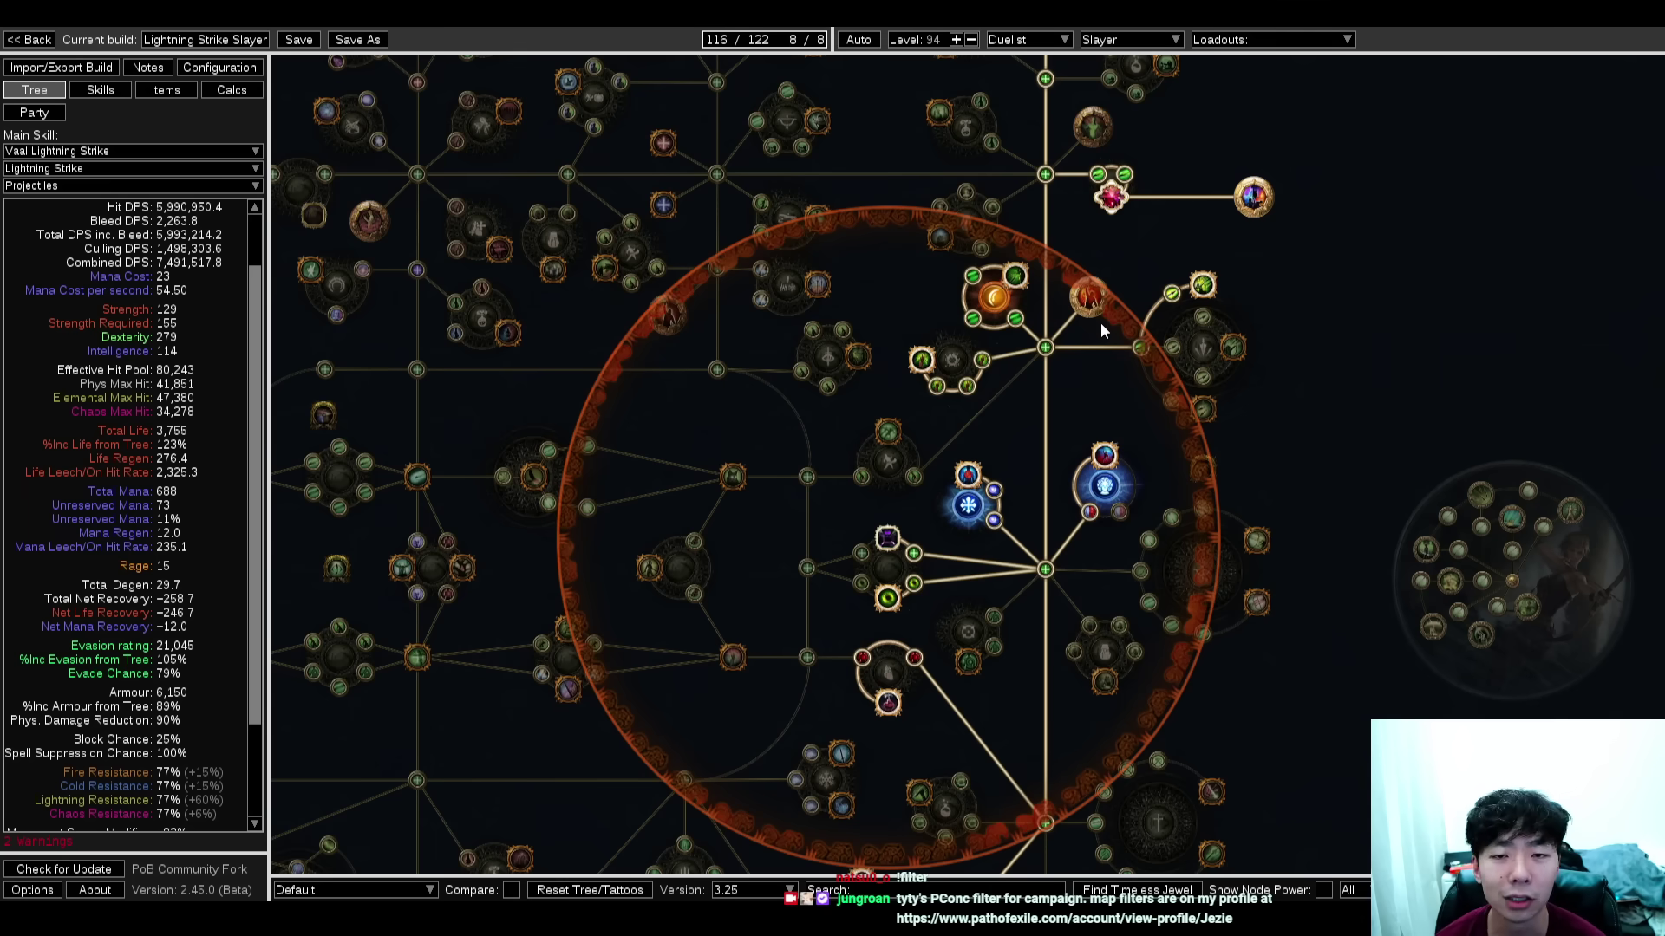
mouse_move(1099, 312)
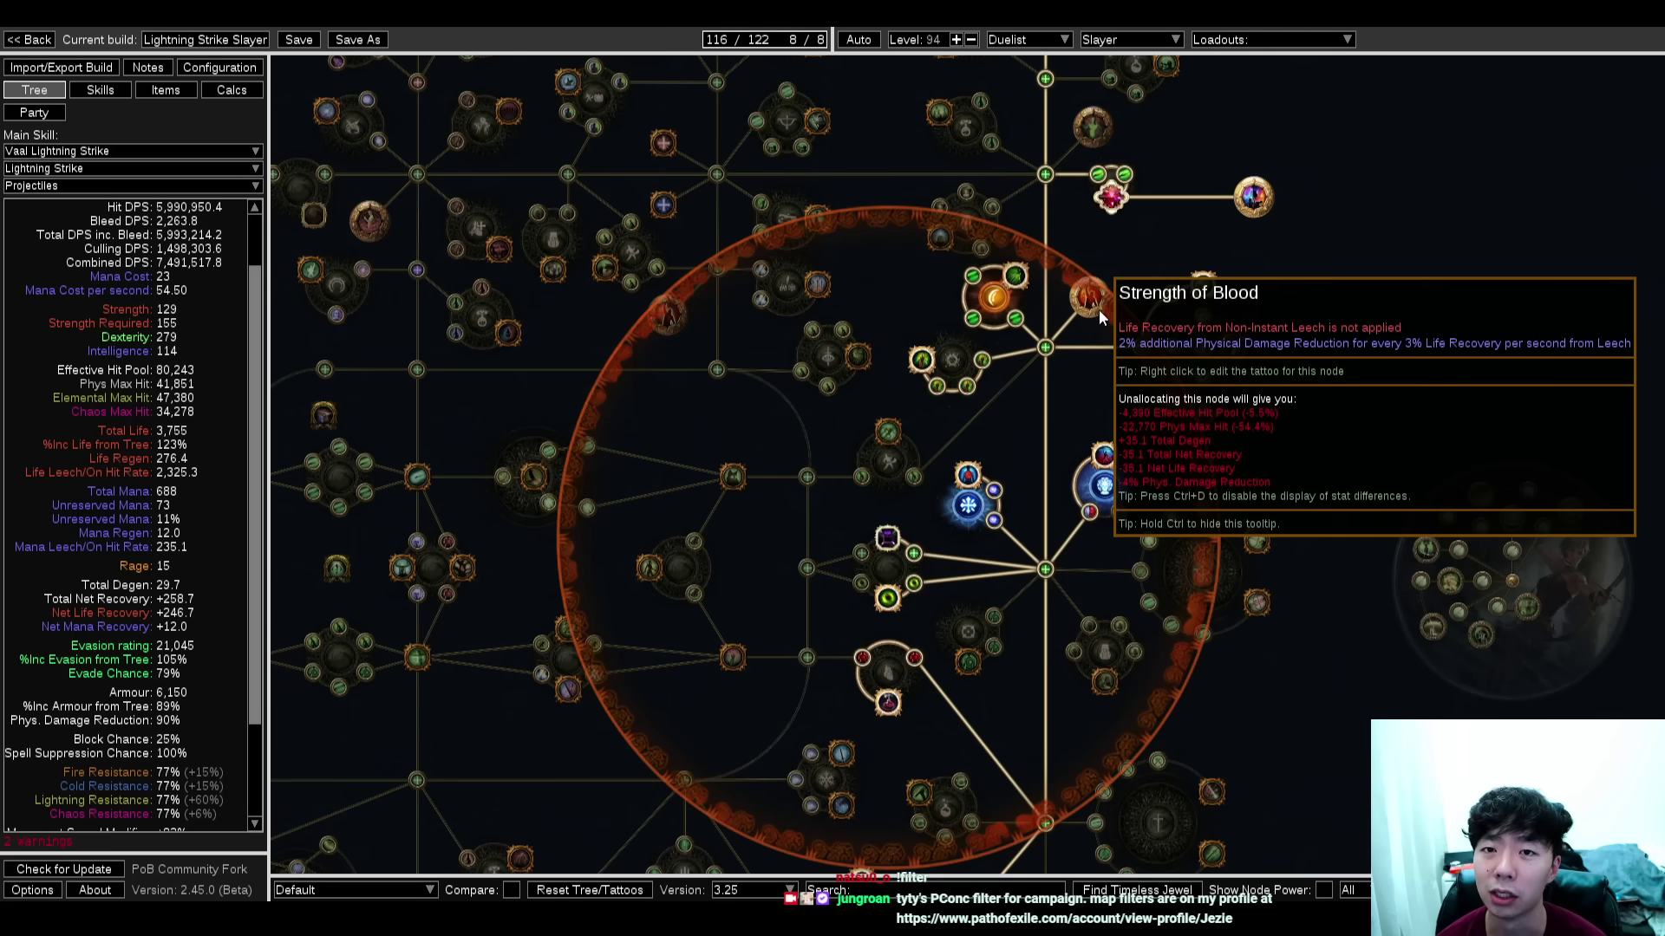
Bring up the build's equipped items and review its damage, recovery and defence stats in the summary
click(141, 90)
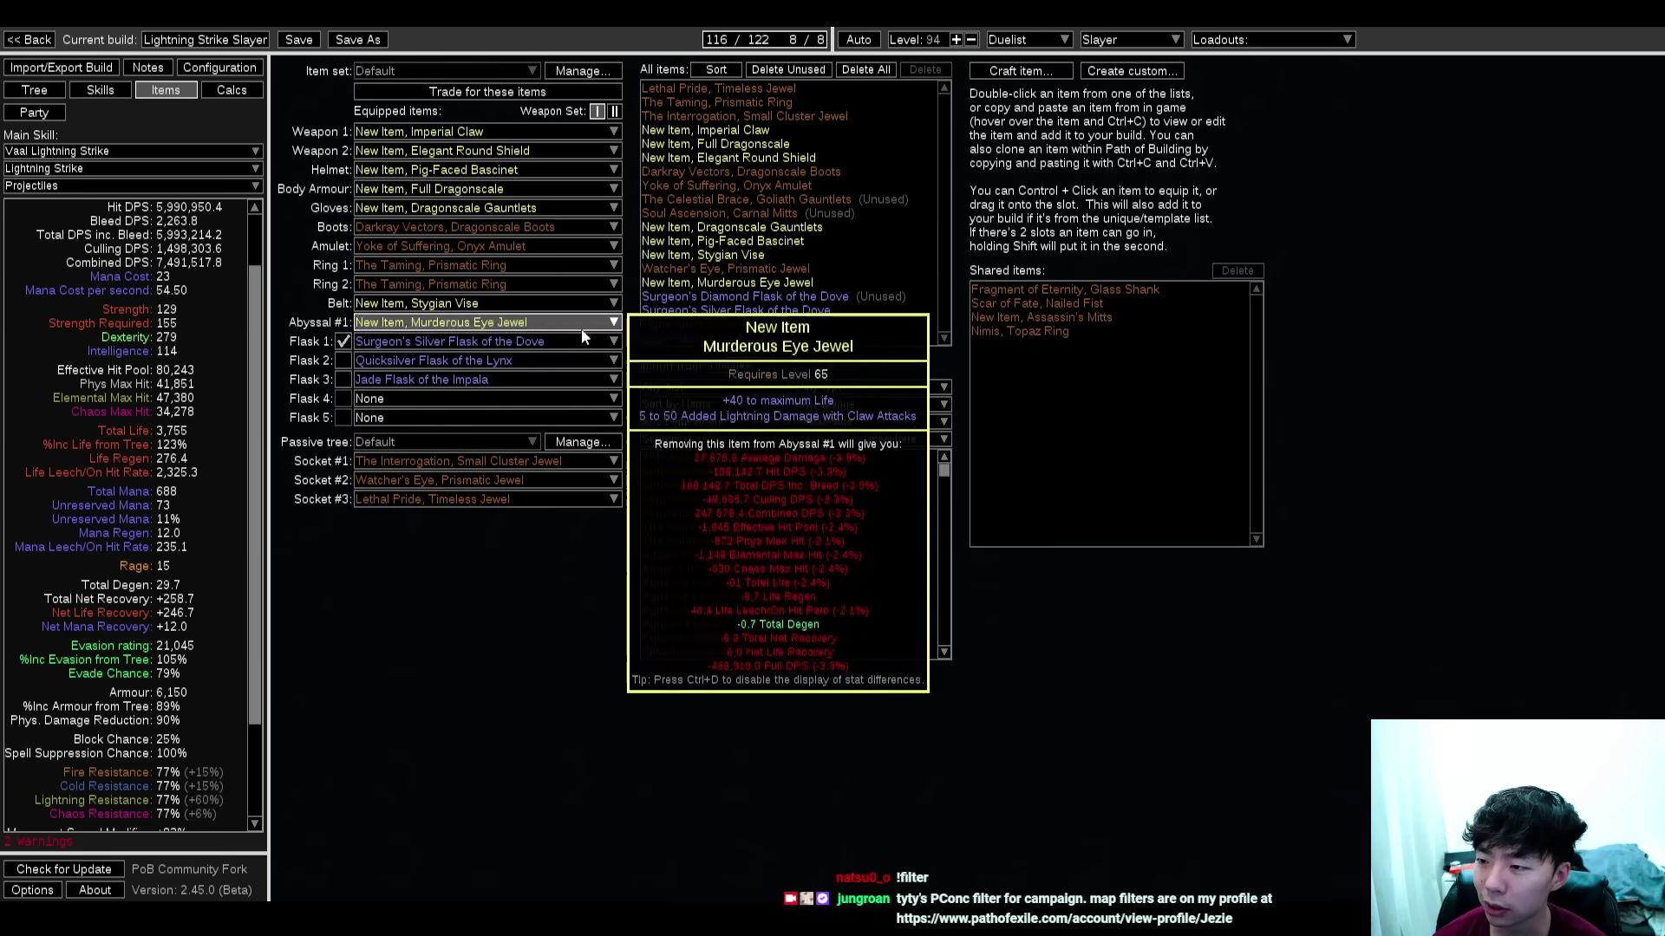
scroll(158, 542, down, 1)
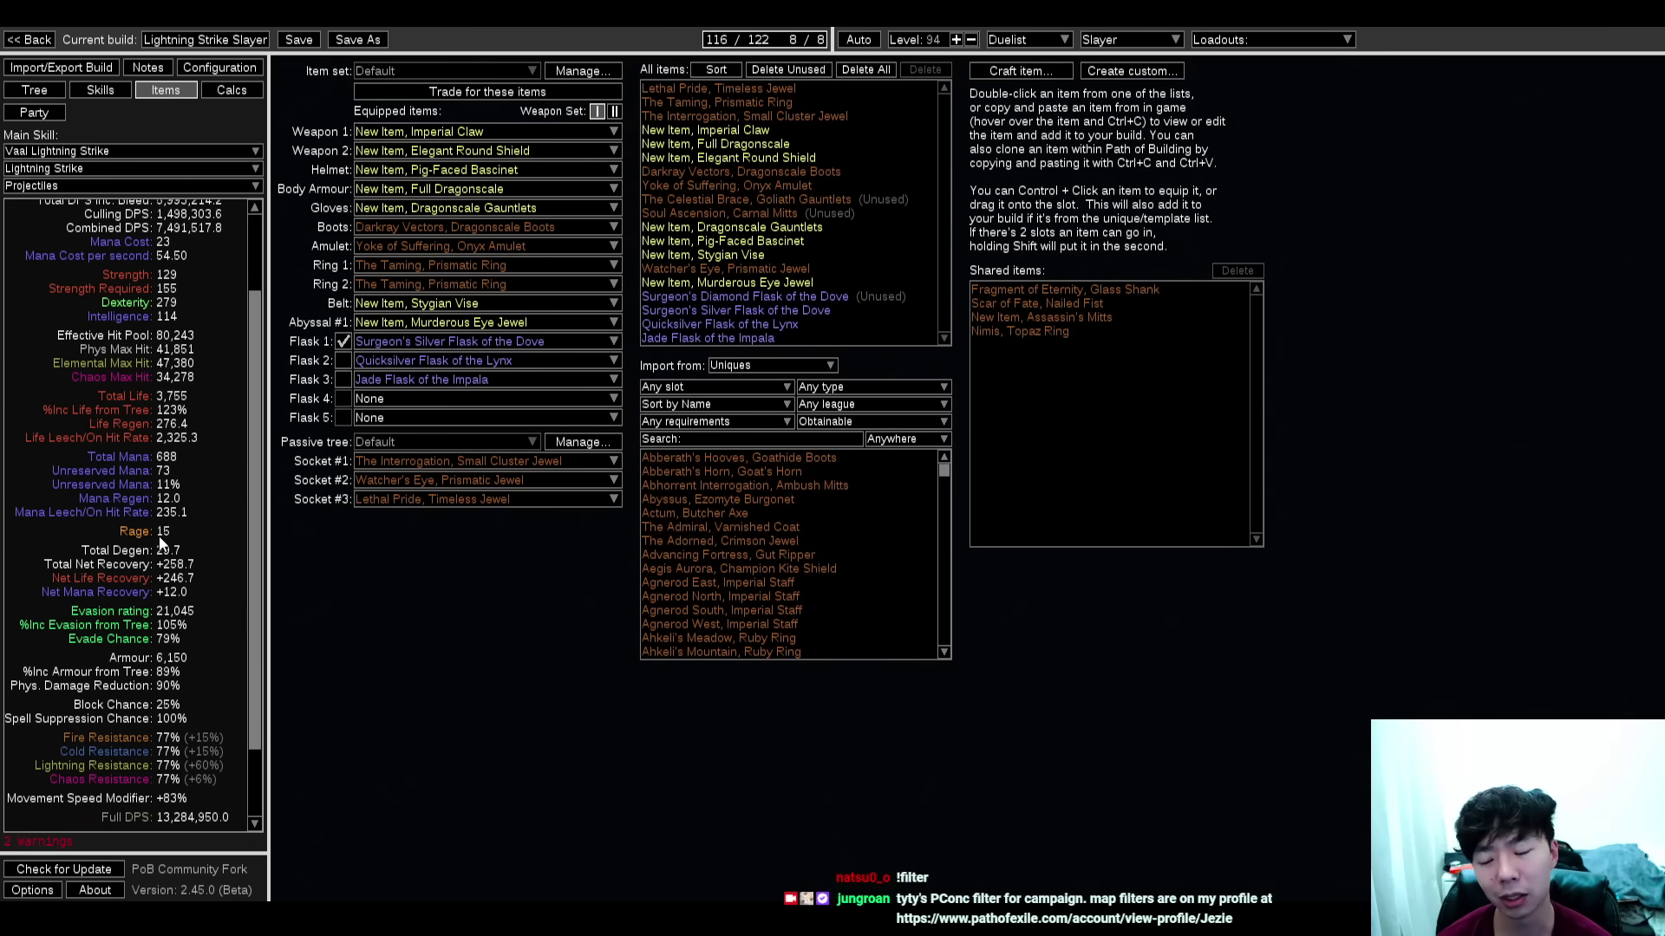
scroll(159, 536, up, 3)
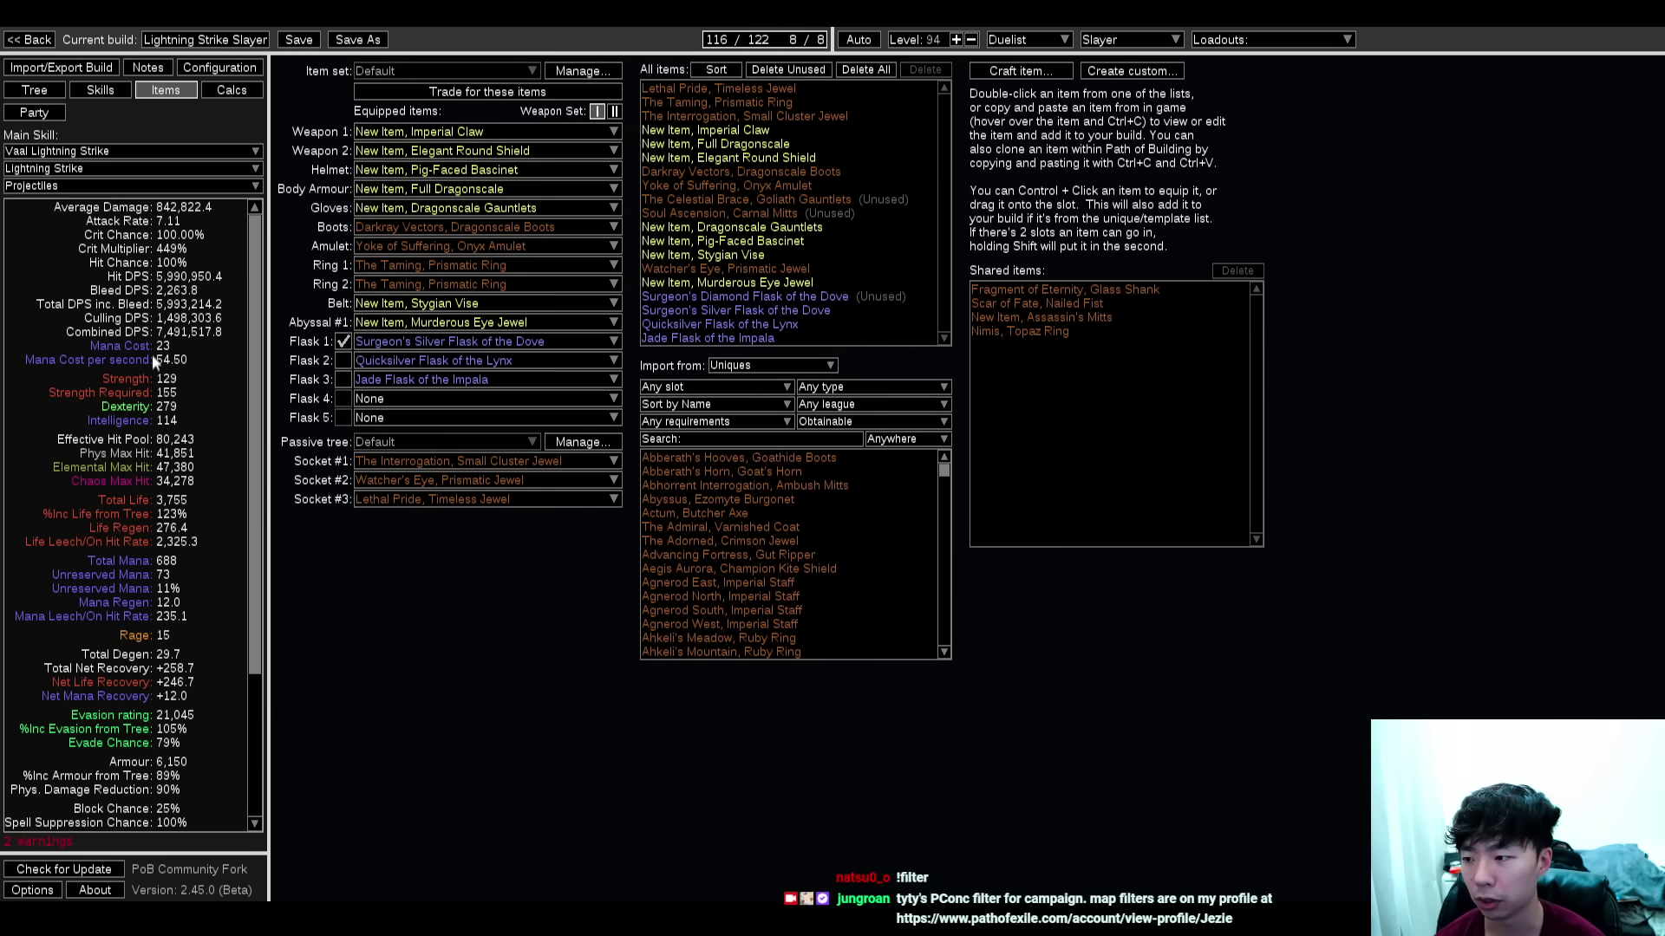
scroll(153, 354, down, 3)
scroll(153, 354, up, 3)
Check the build's skill setup, including the support gems linked to Vaal Lightning Strike
click(99, 90)
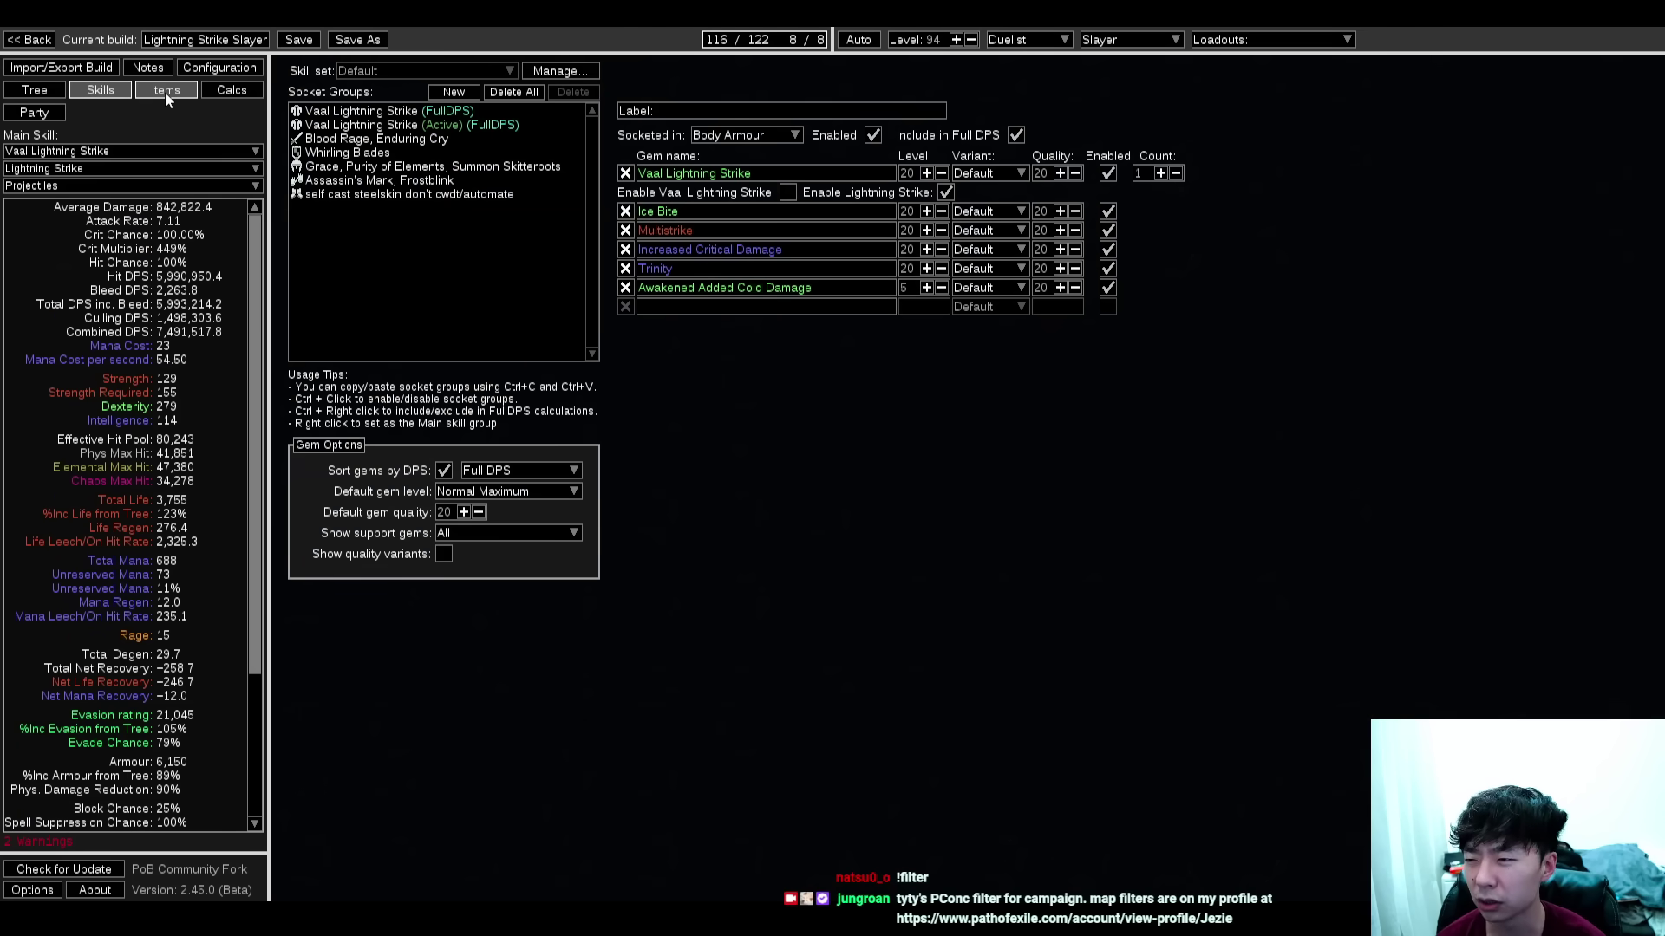
click(165, 90)
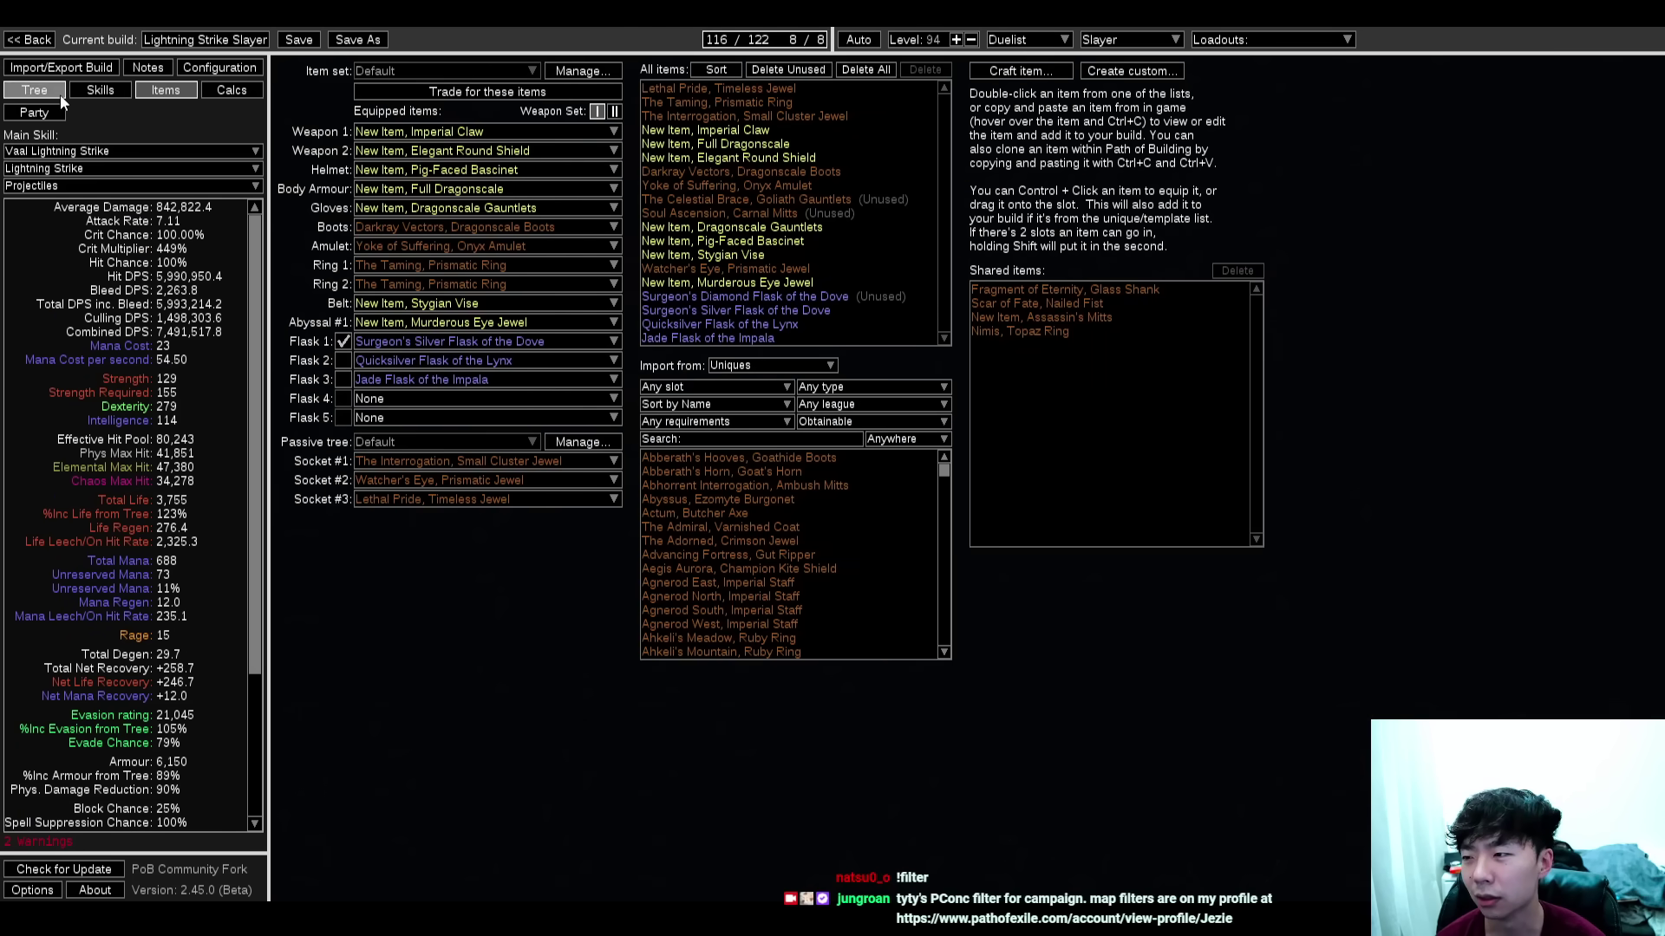
click(100, 90)
Inspect the modifiers on the equipped Imperial Claw, Pig-Faced Bascinet and Dragonscale Gauntlets
click(166, 90)
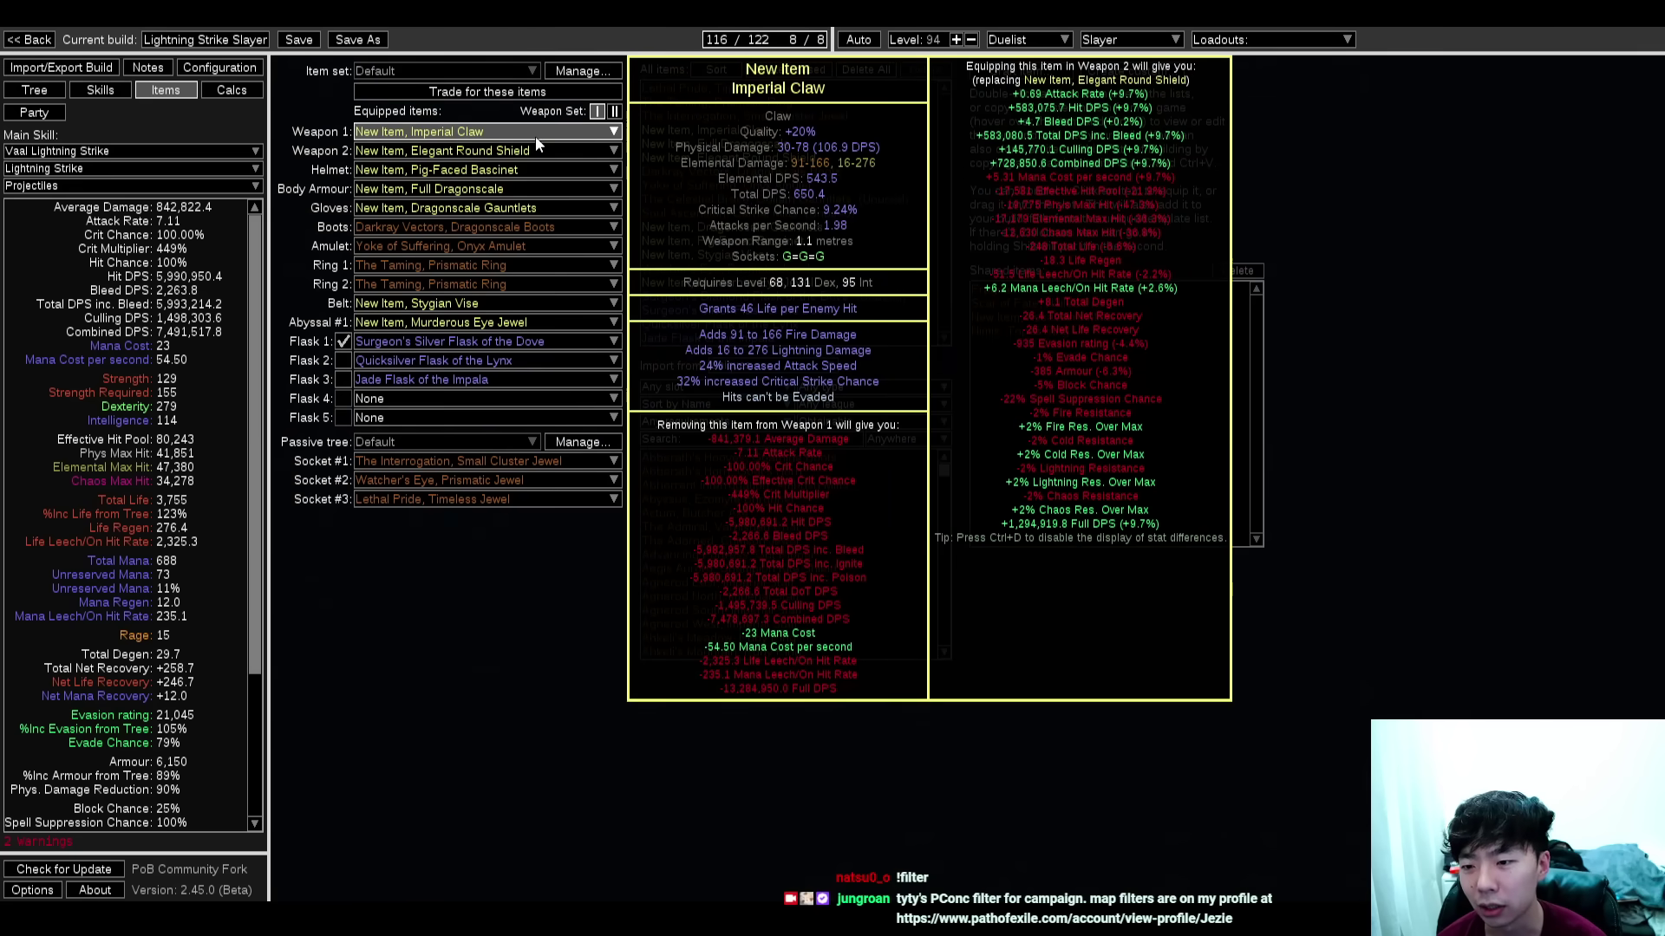
mouse_move(521, 191)
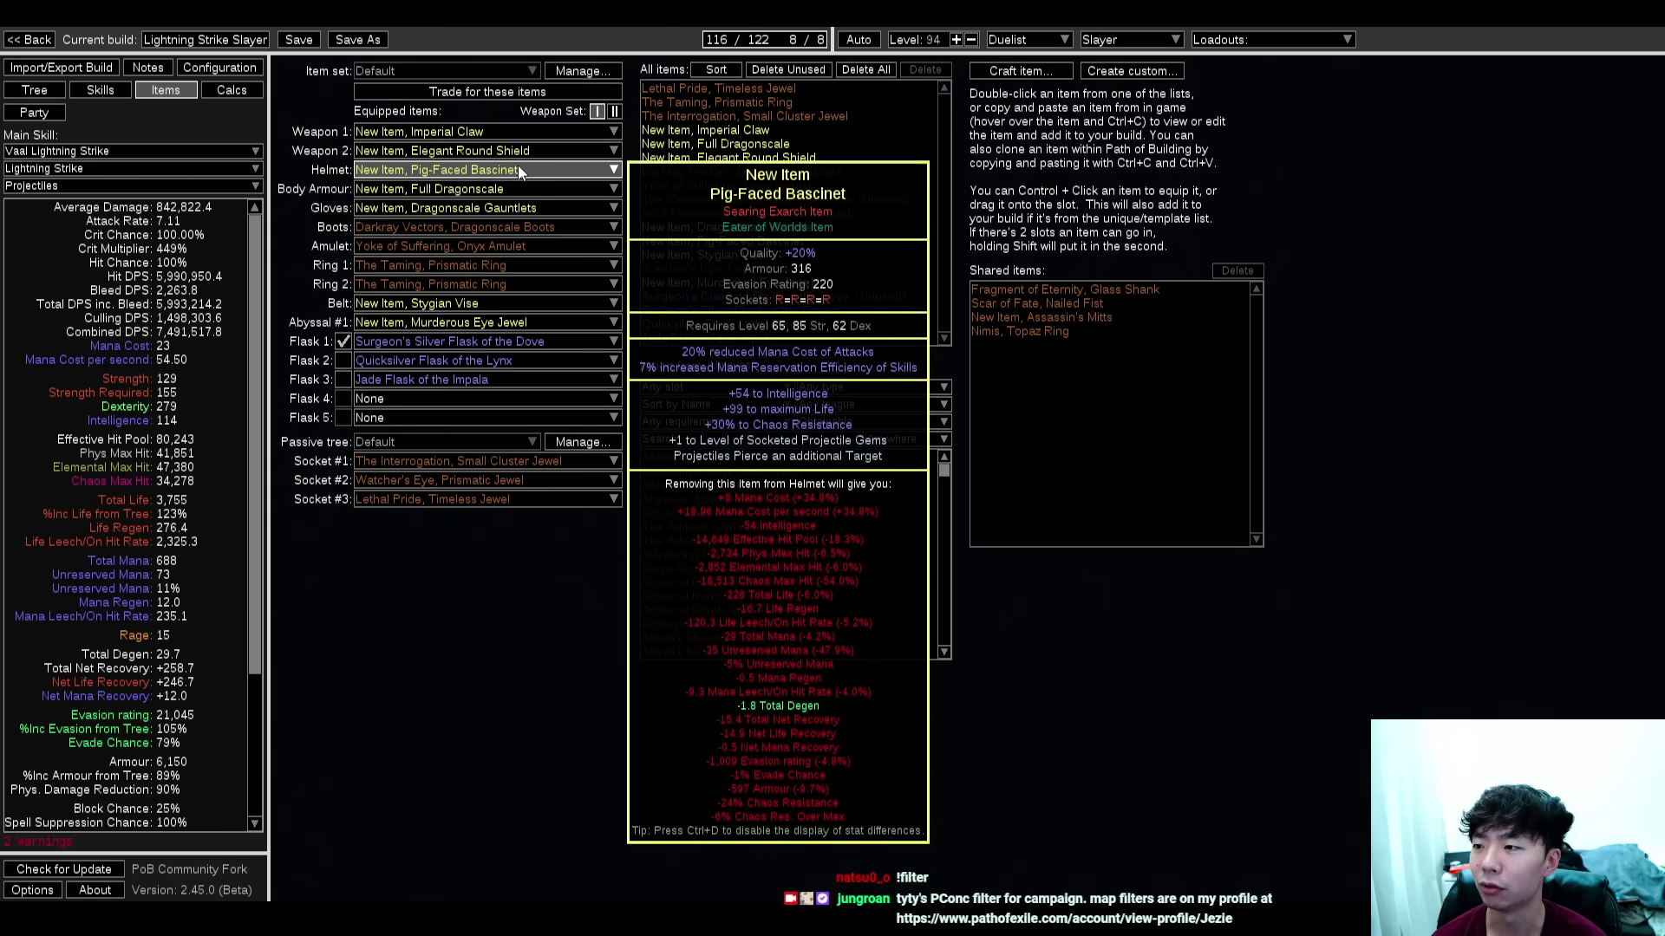
mouse_move(465, 189)
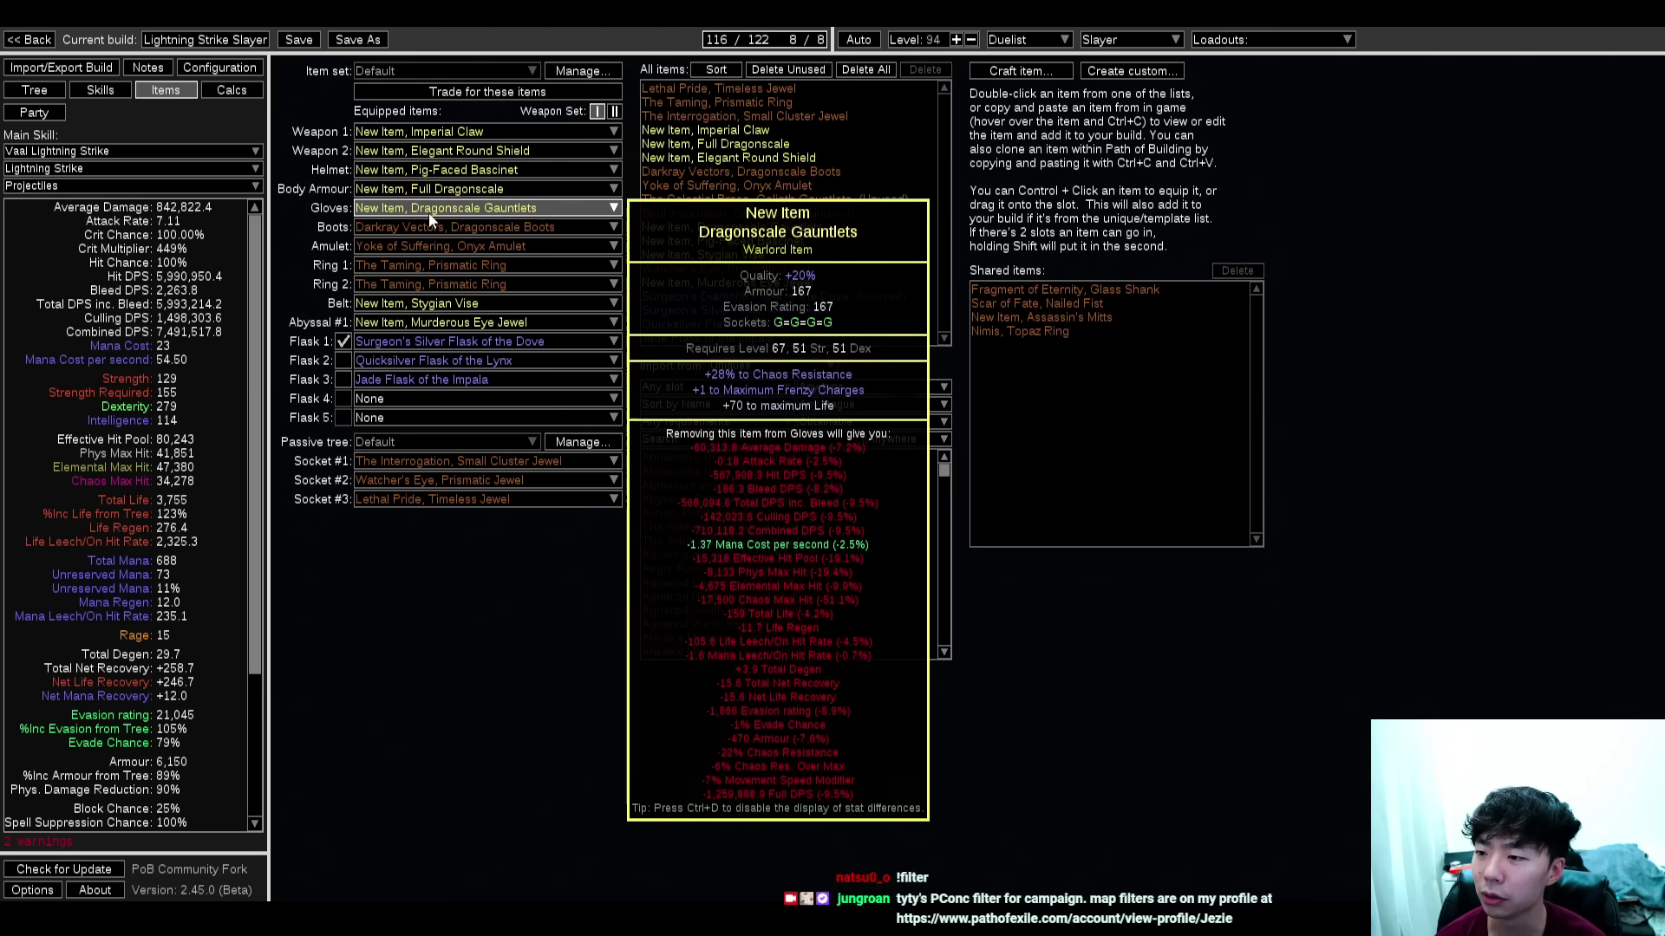
mouse_move(490, 305)
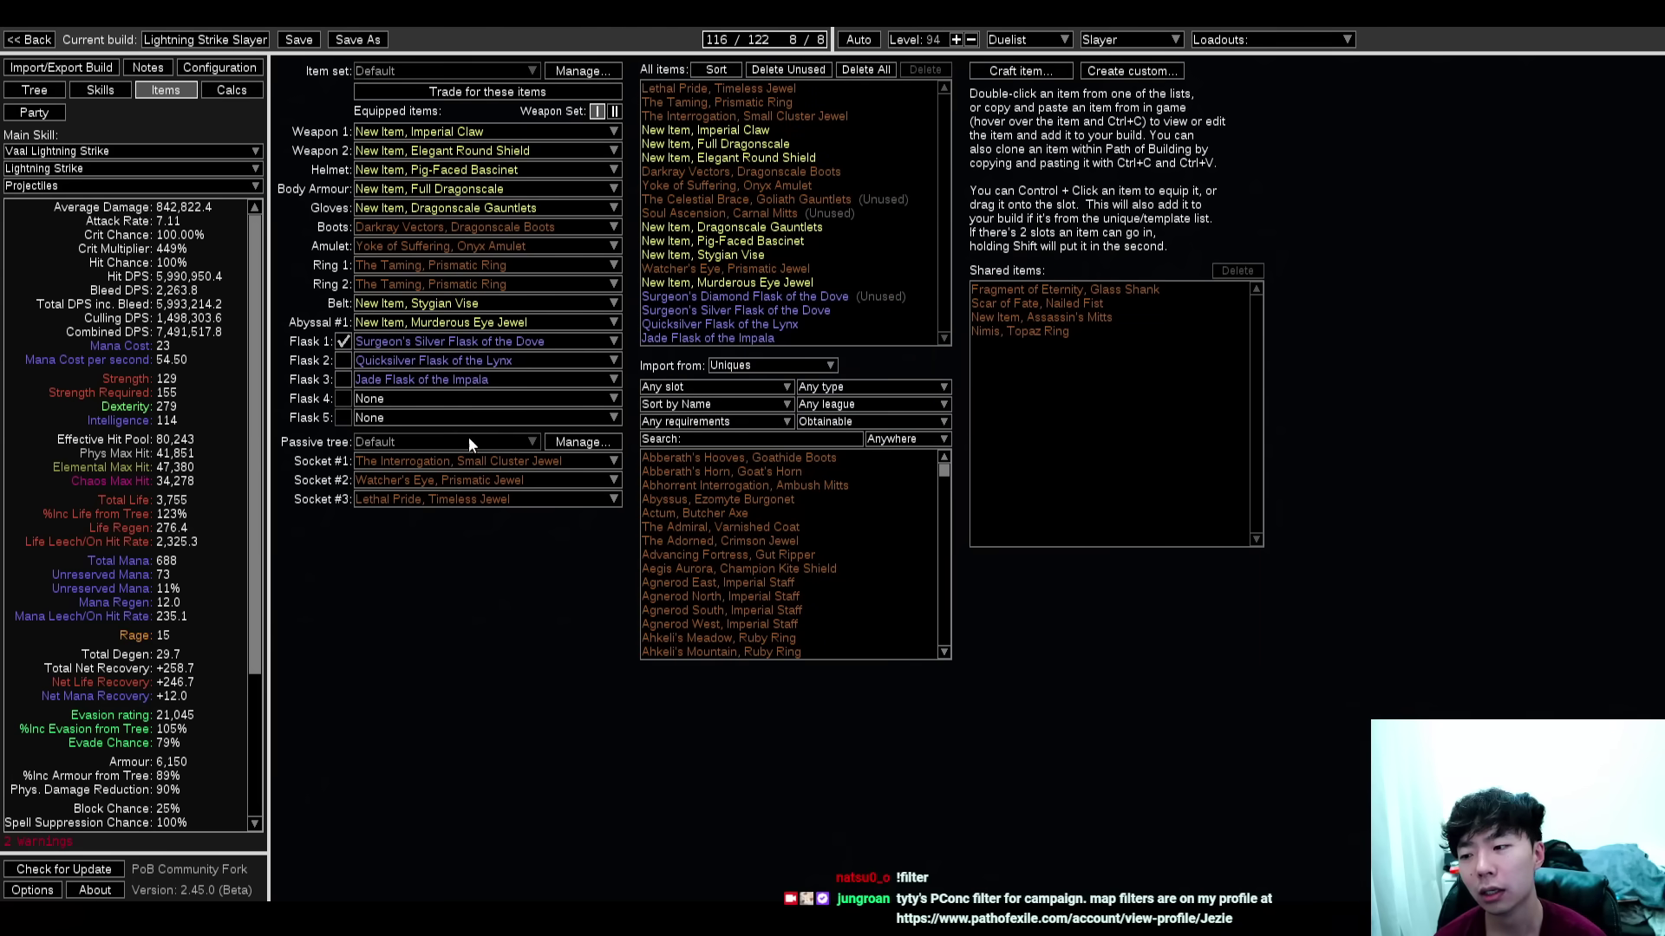
Inspect the modifiers and stat impact of the equipped Yoke of Suffering amulet and Elegant Round Shield
click(34, 90)
click(160, 90)
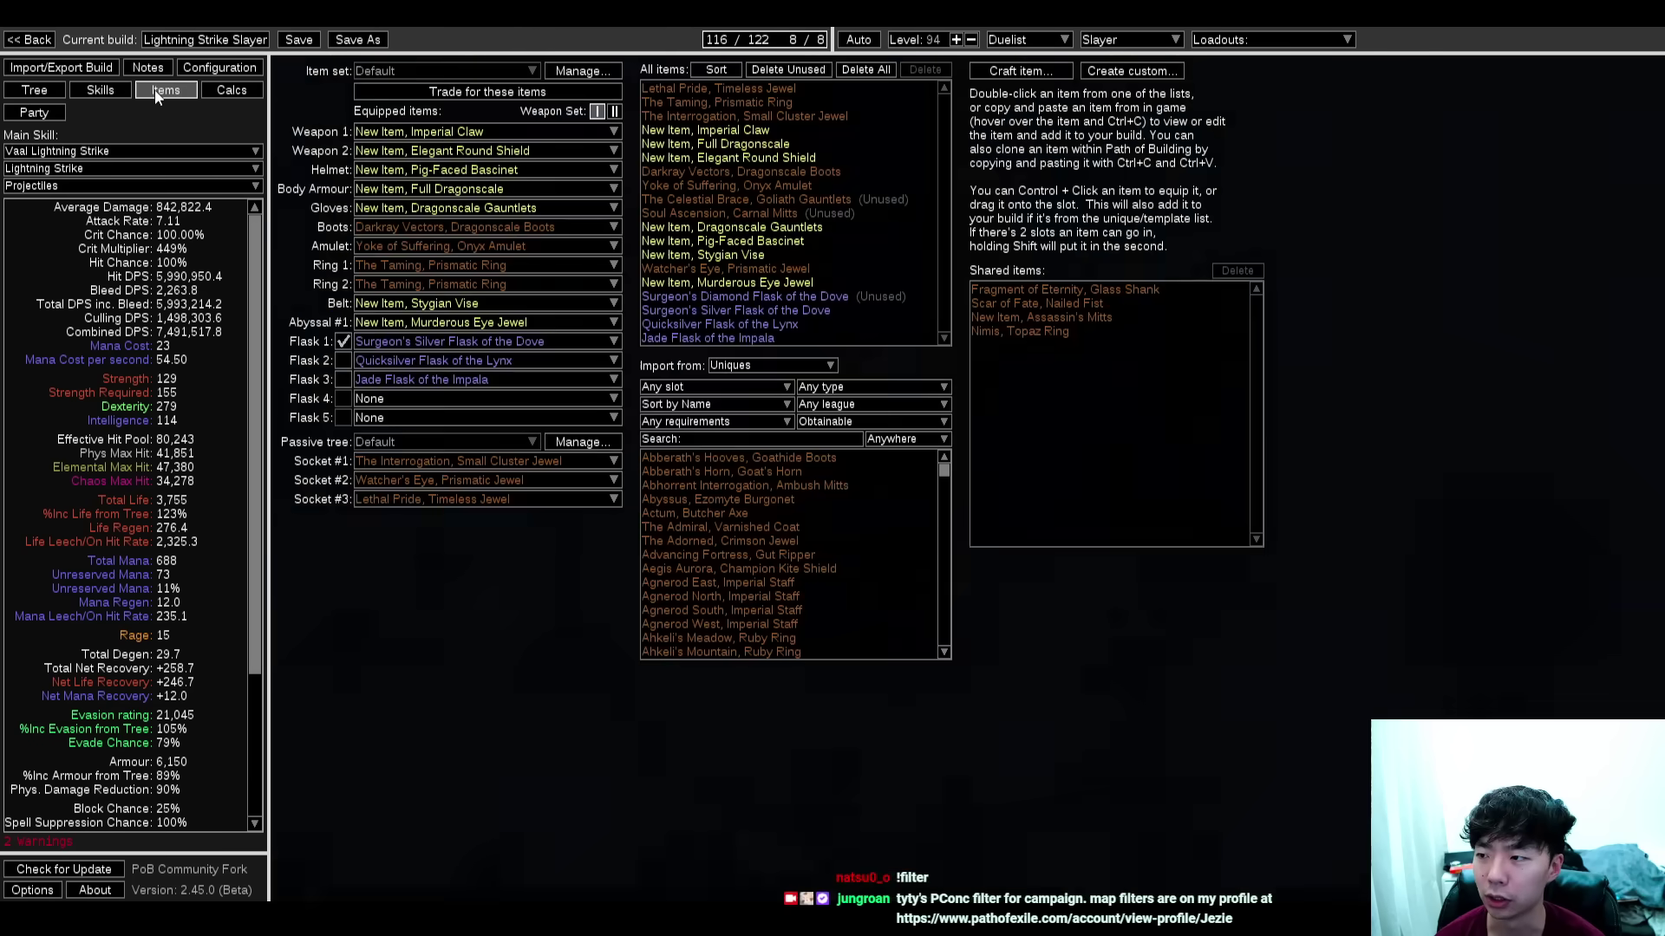
mouse_move(460, 225)
mouse_move(481, 257)
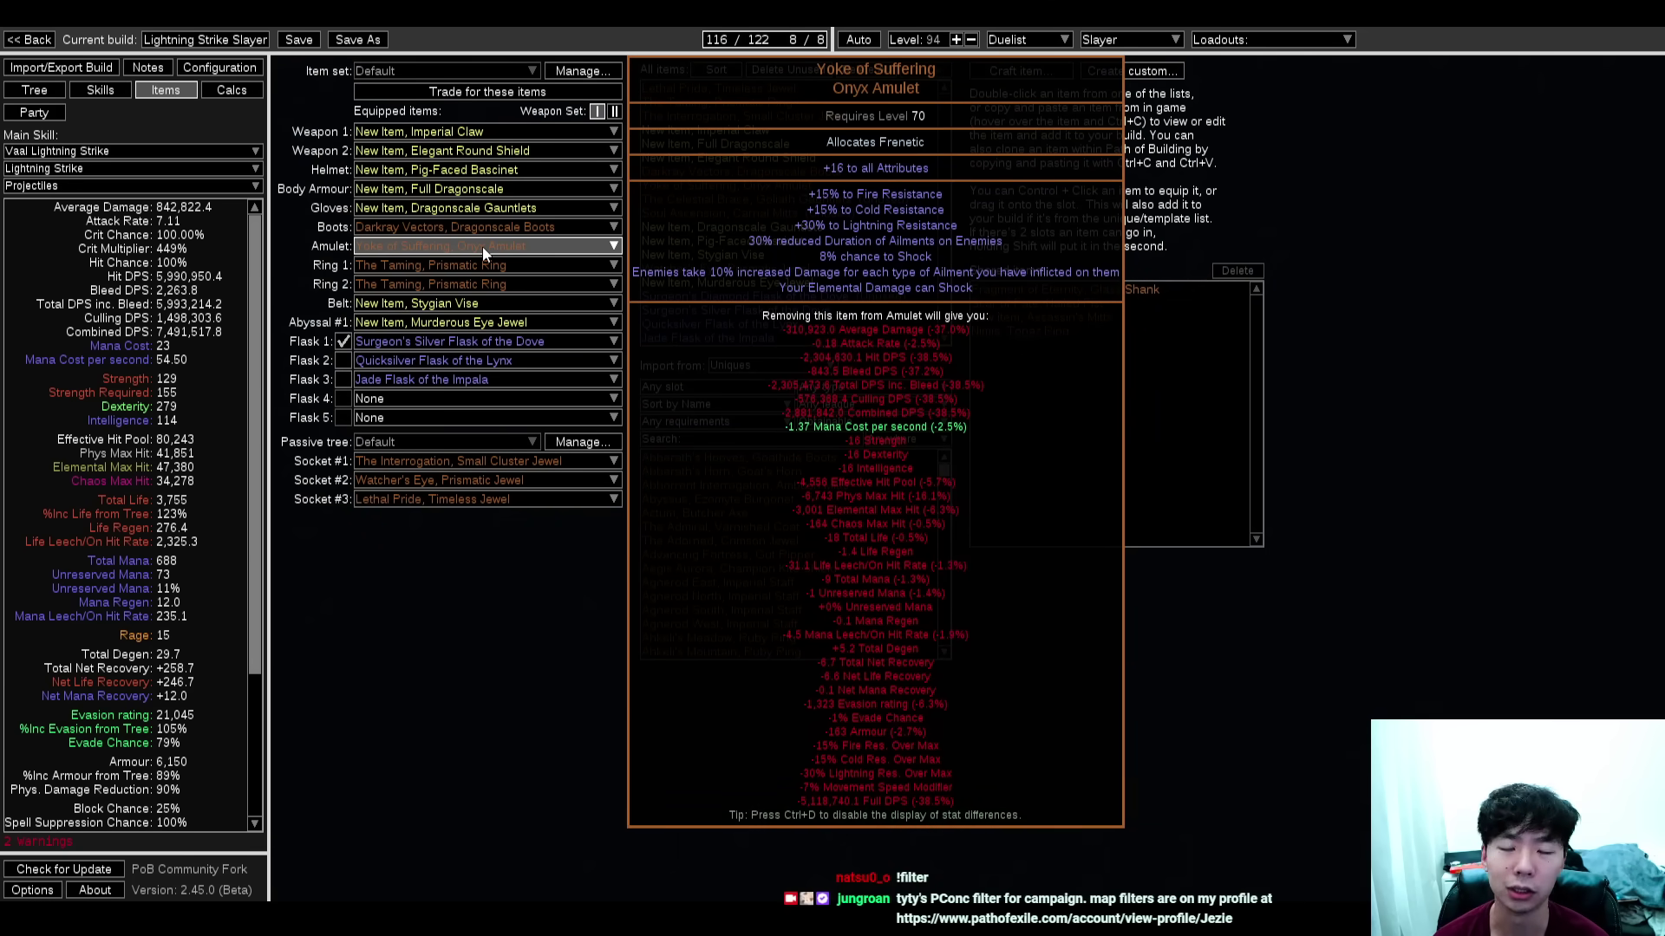
mouse_move(570, 153)
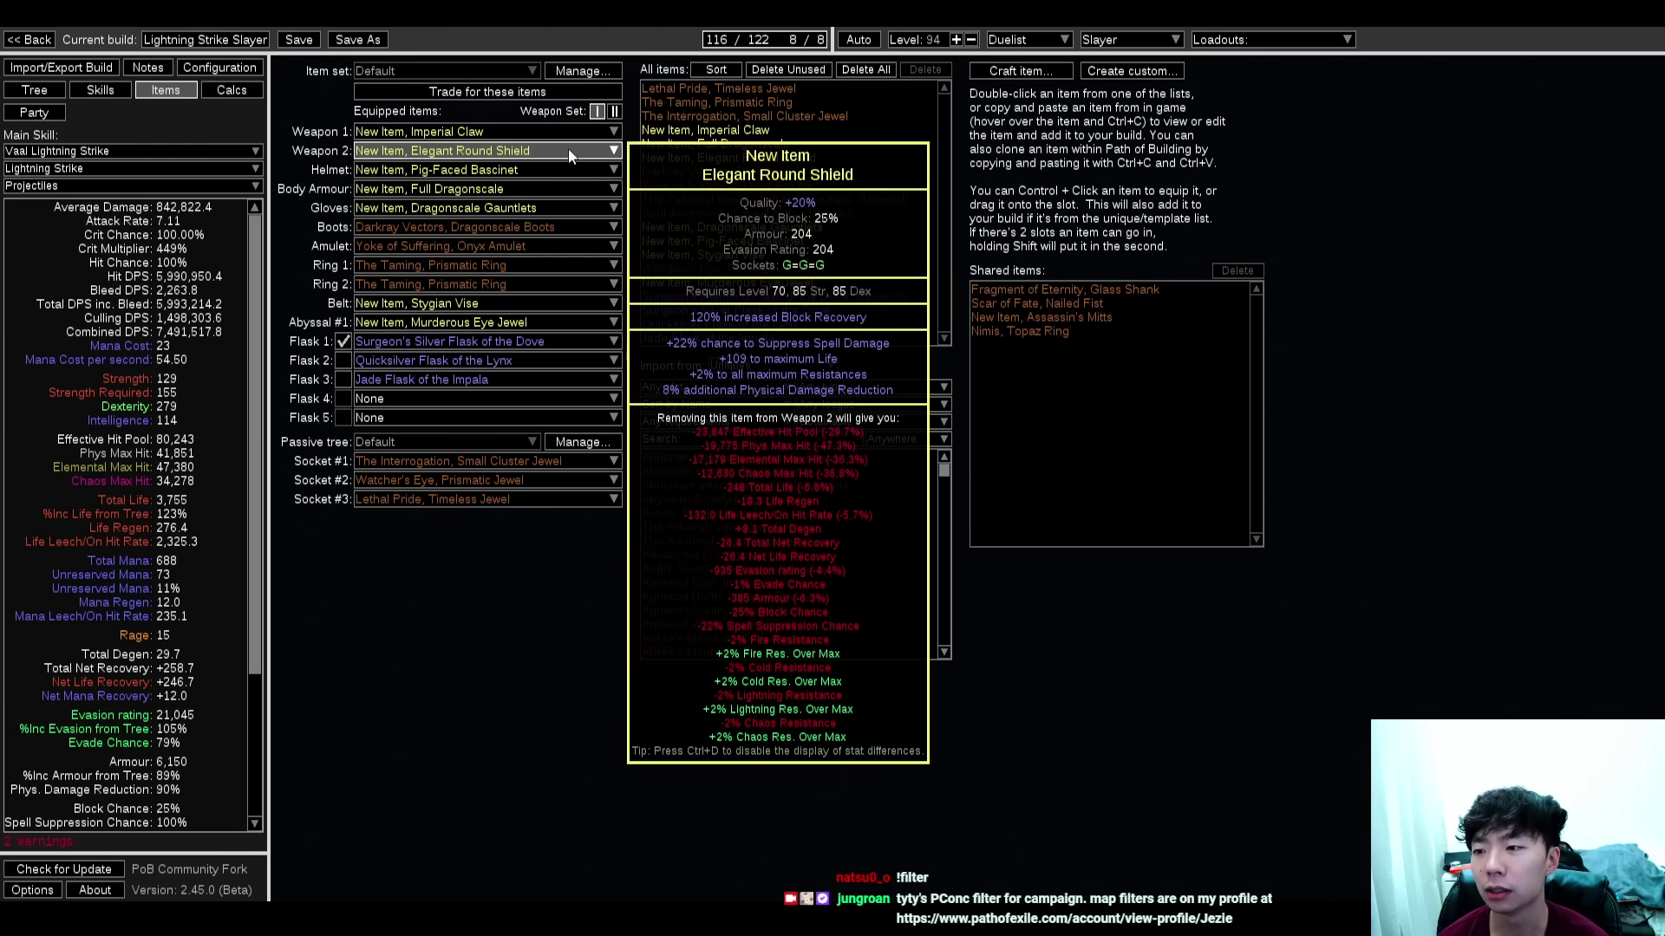